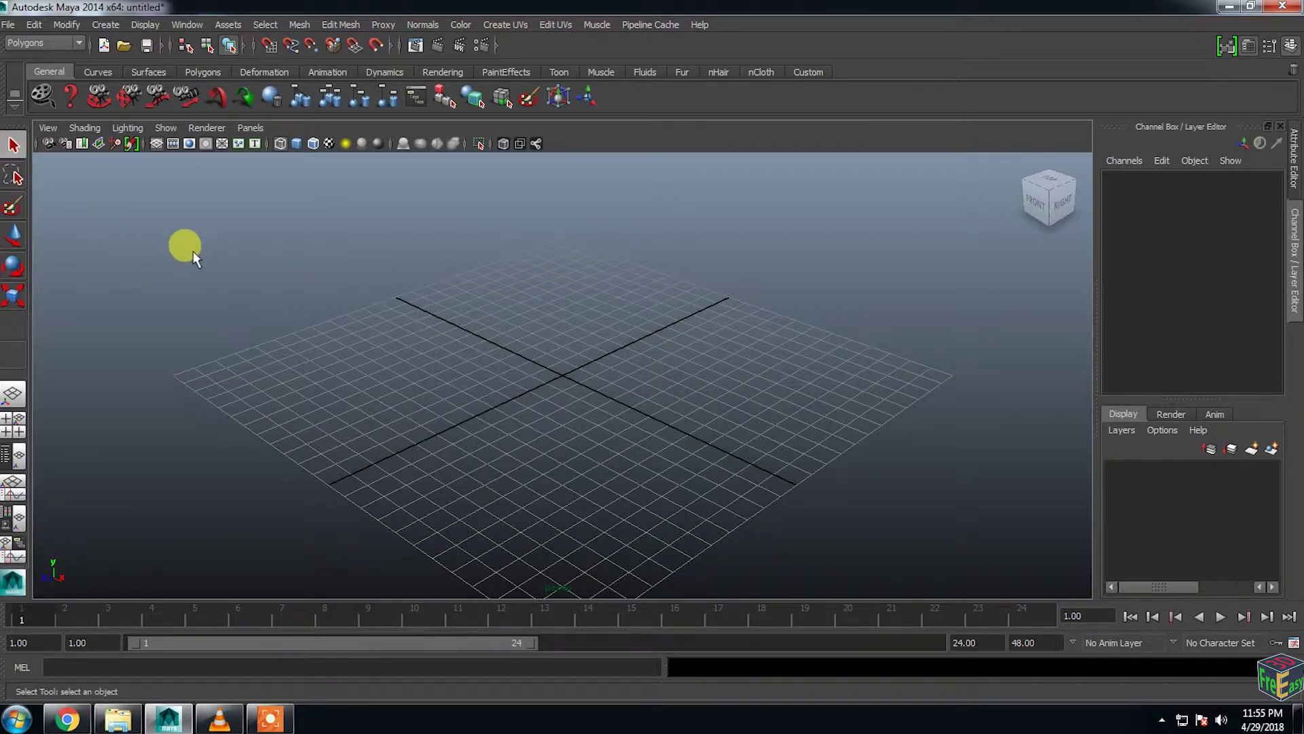
Open the online Maya User's Guide in the browser and look over its keyword index and contents list
left_click(699, 24)
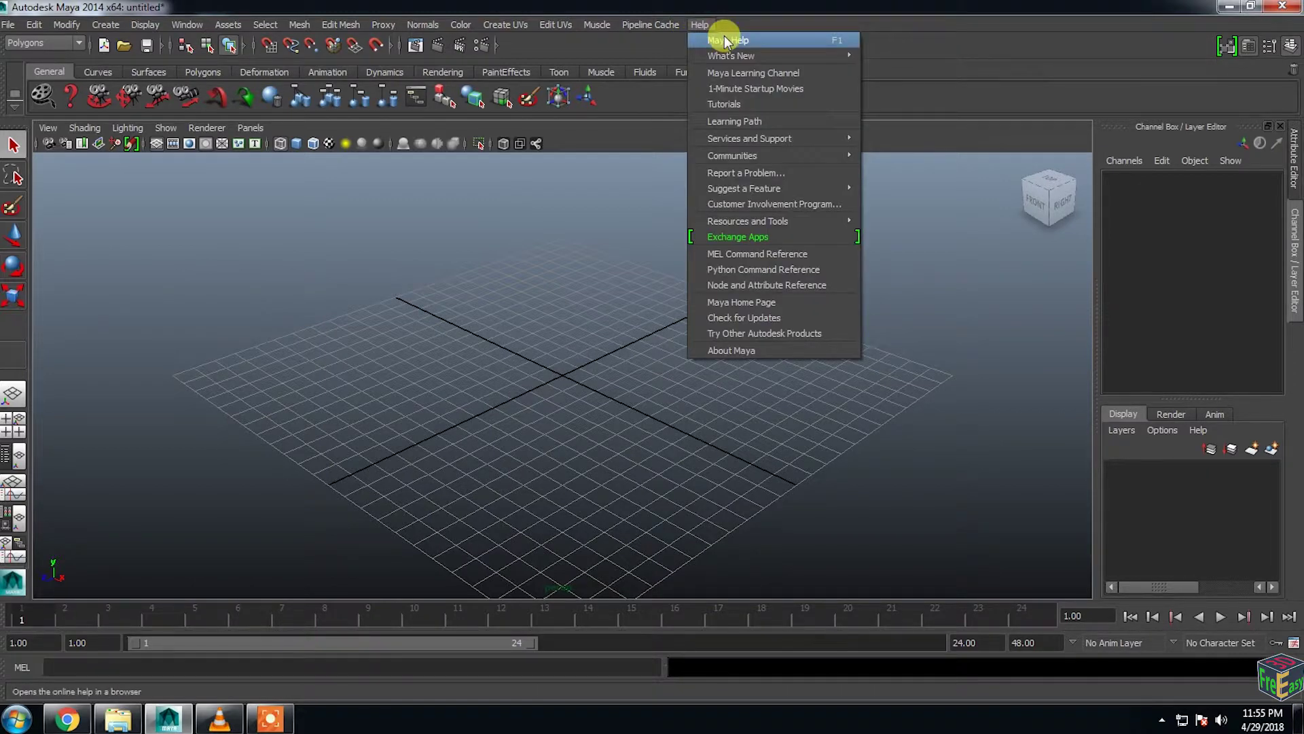
left_click(726, 40)
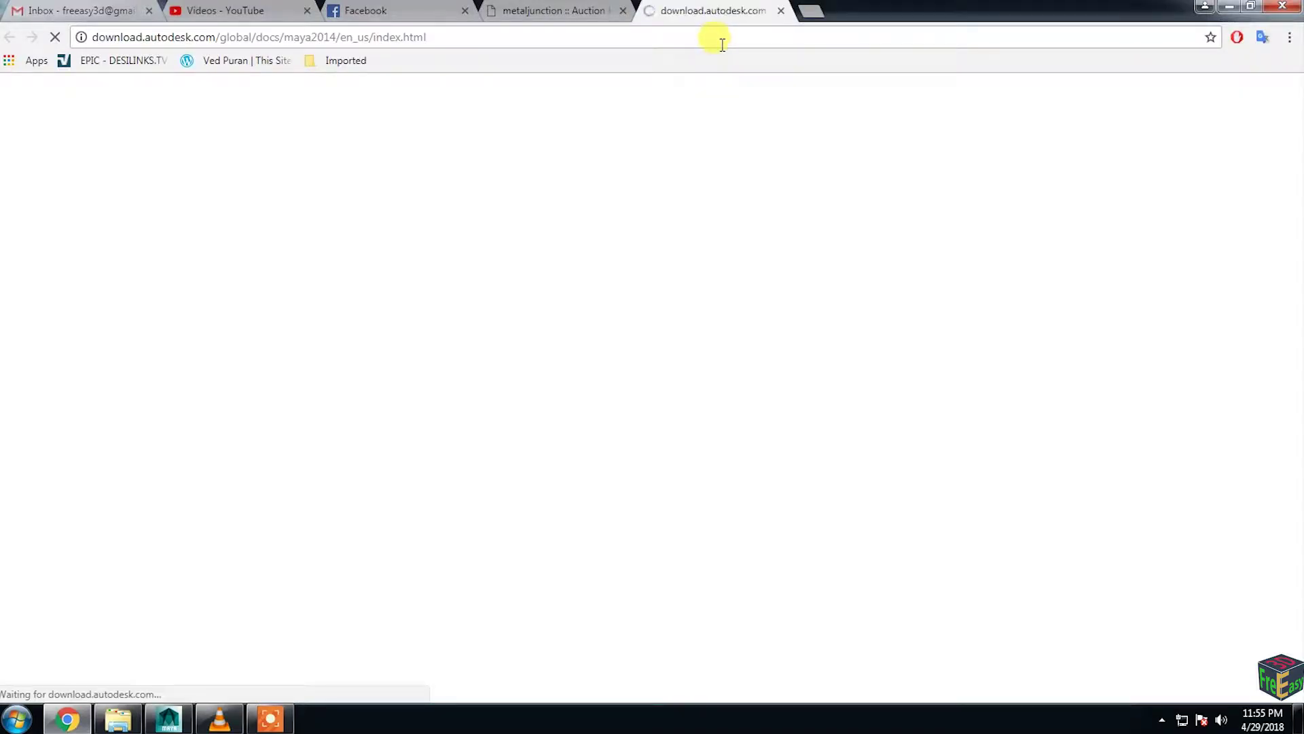
left_click(623, 11)
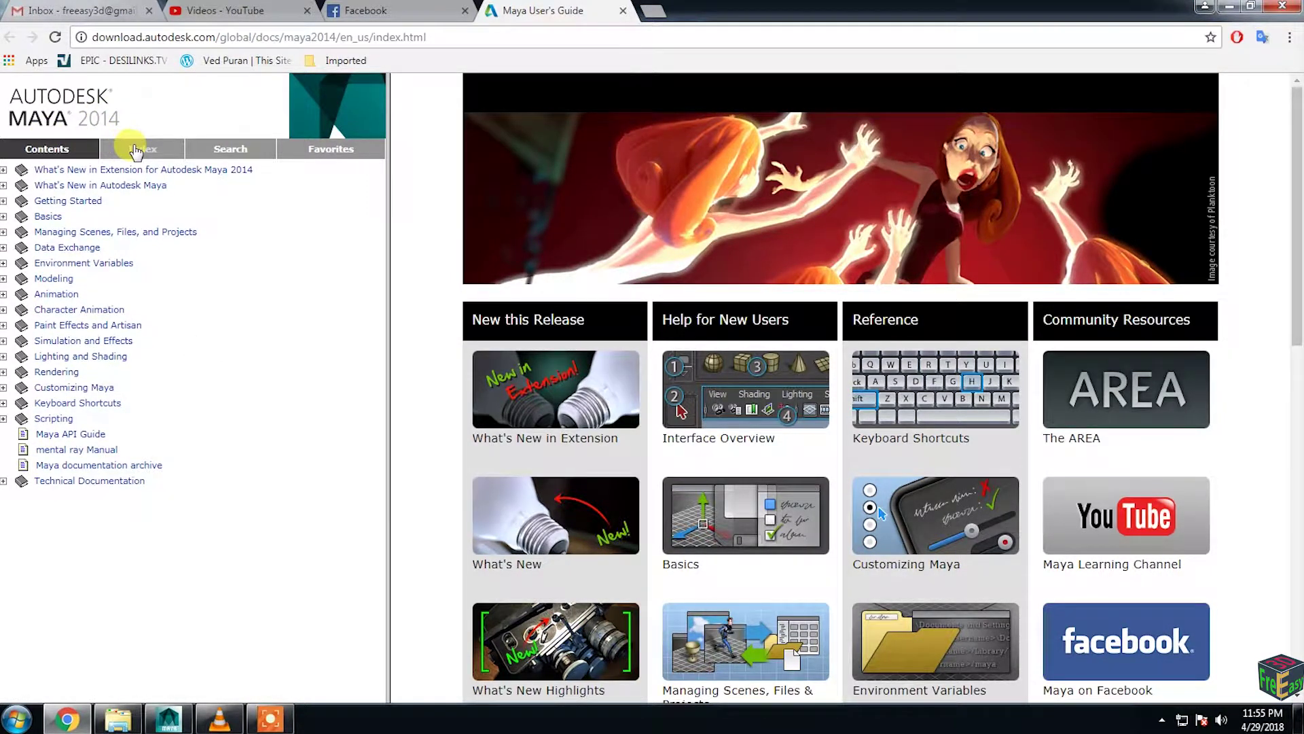
left_click(165, 153)
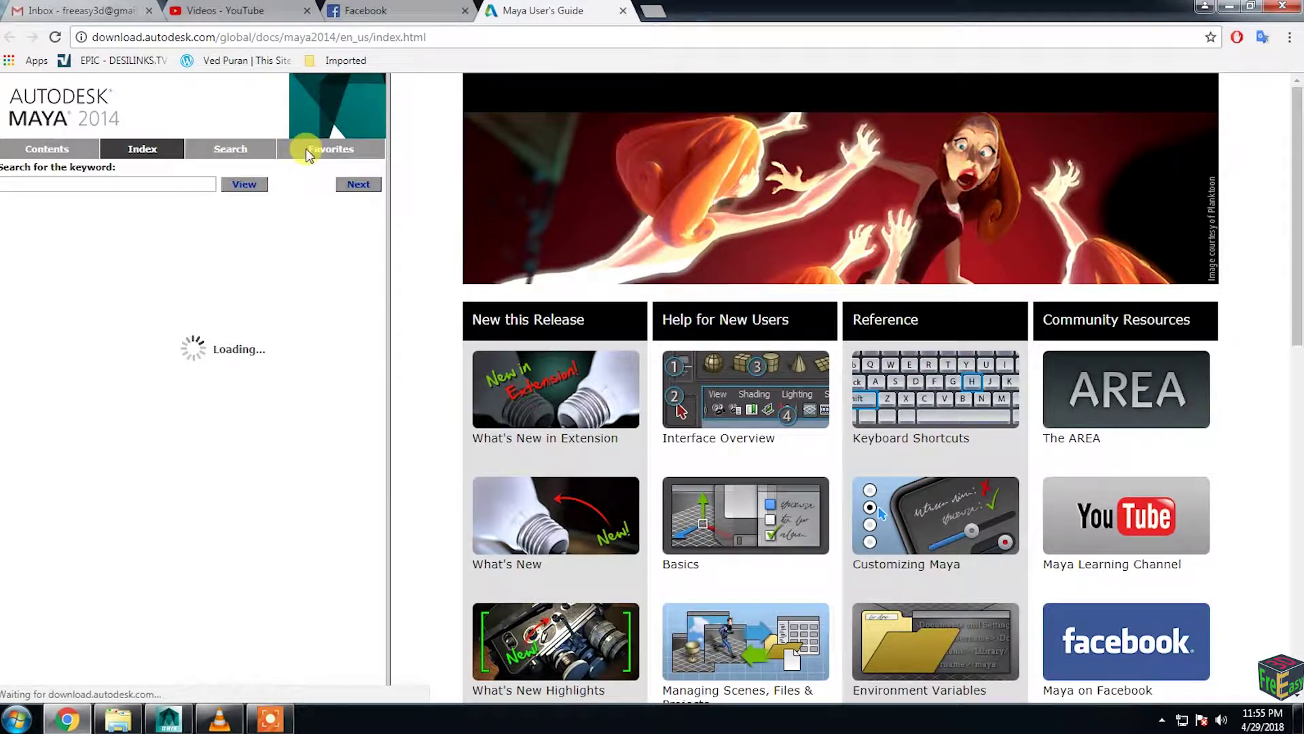
left_click(47, 150)
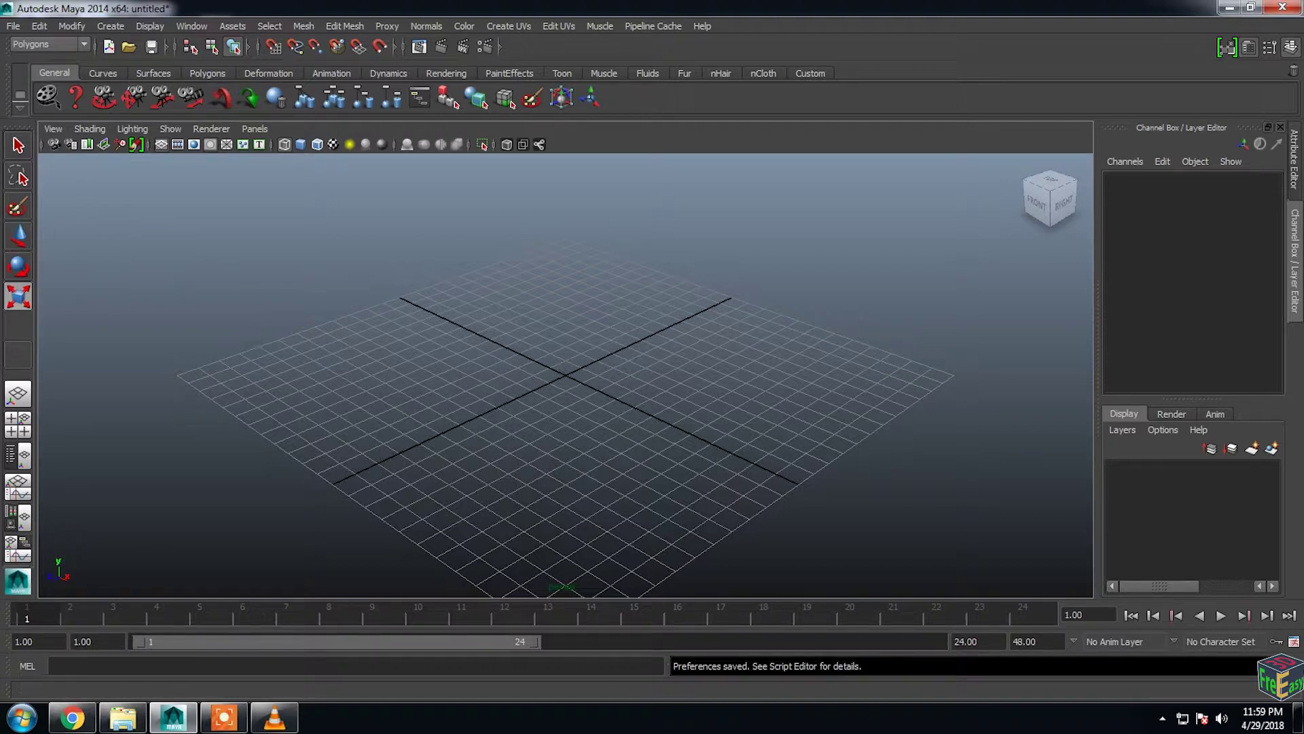
Display the Scale Tool's settings and read its online help page through to the Reflection Settings section
double_click(18, 297)
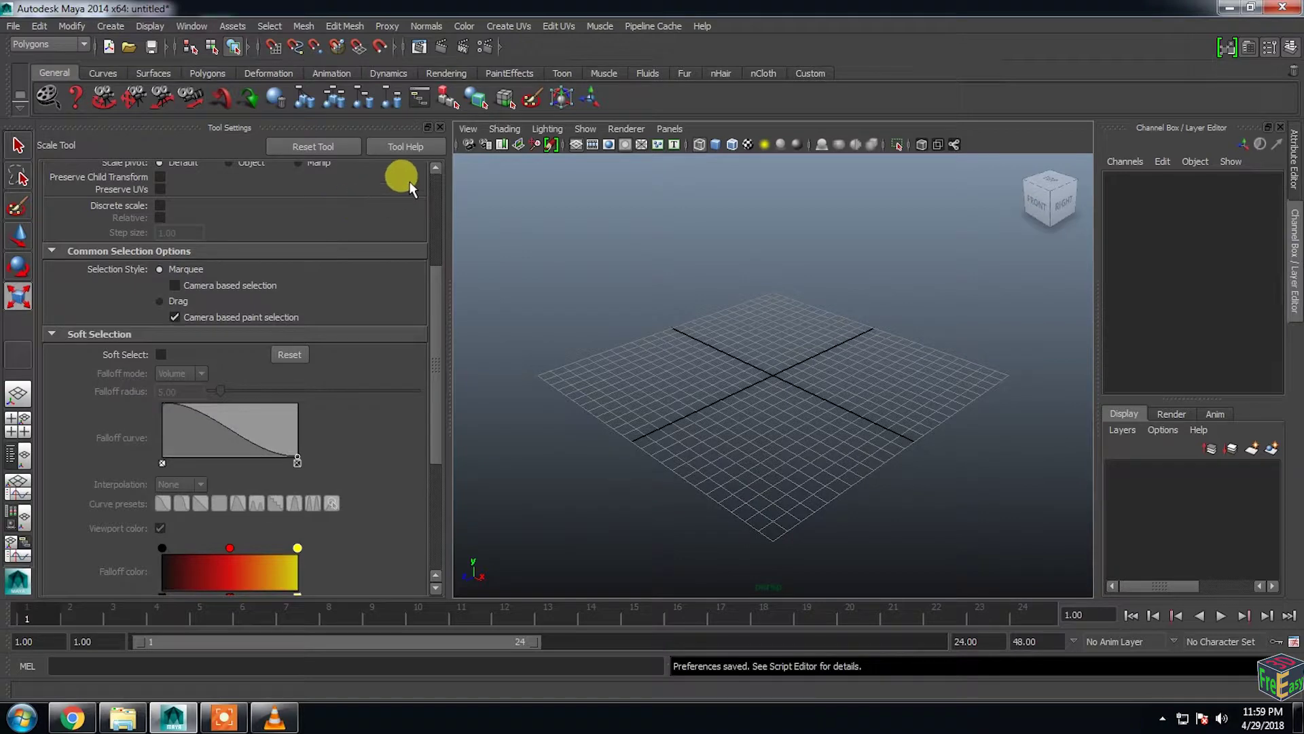
left_click(411, 148)
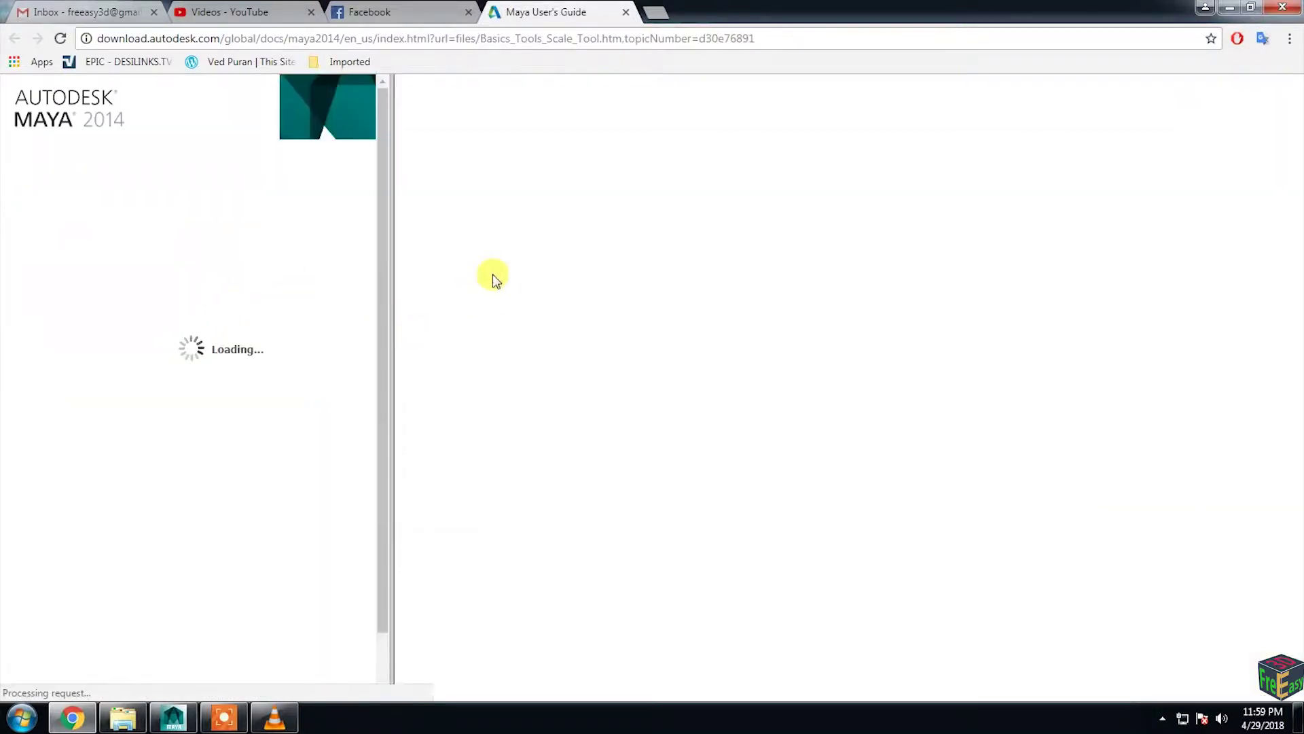
scroll(476, 425, "down", 7)
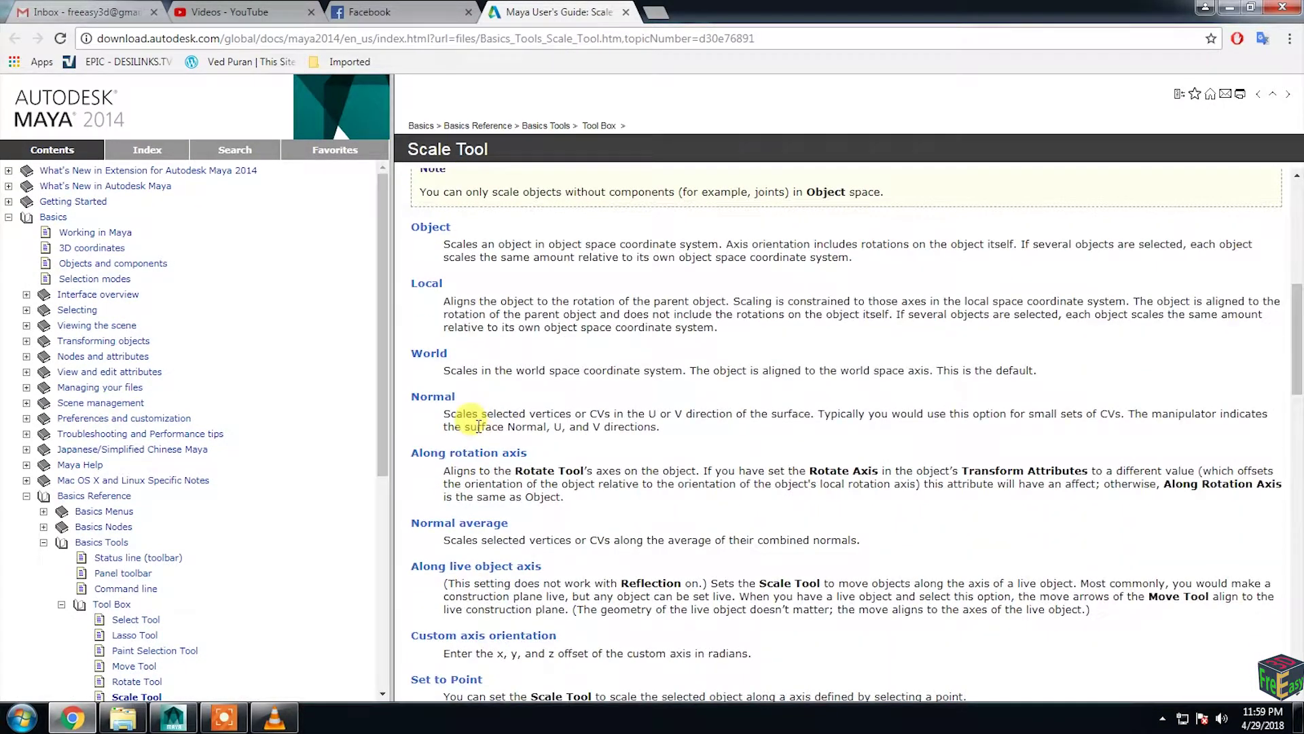
scroll(479, 429, "down", 4)
scroll(479, 426, "down", 1)
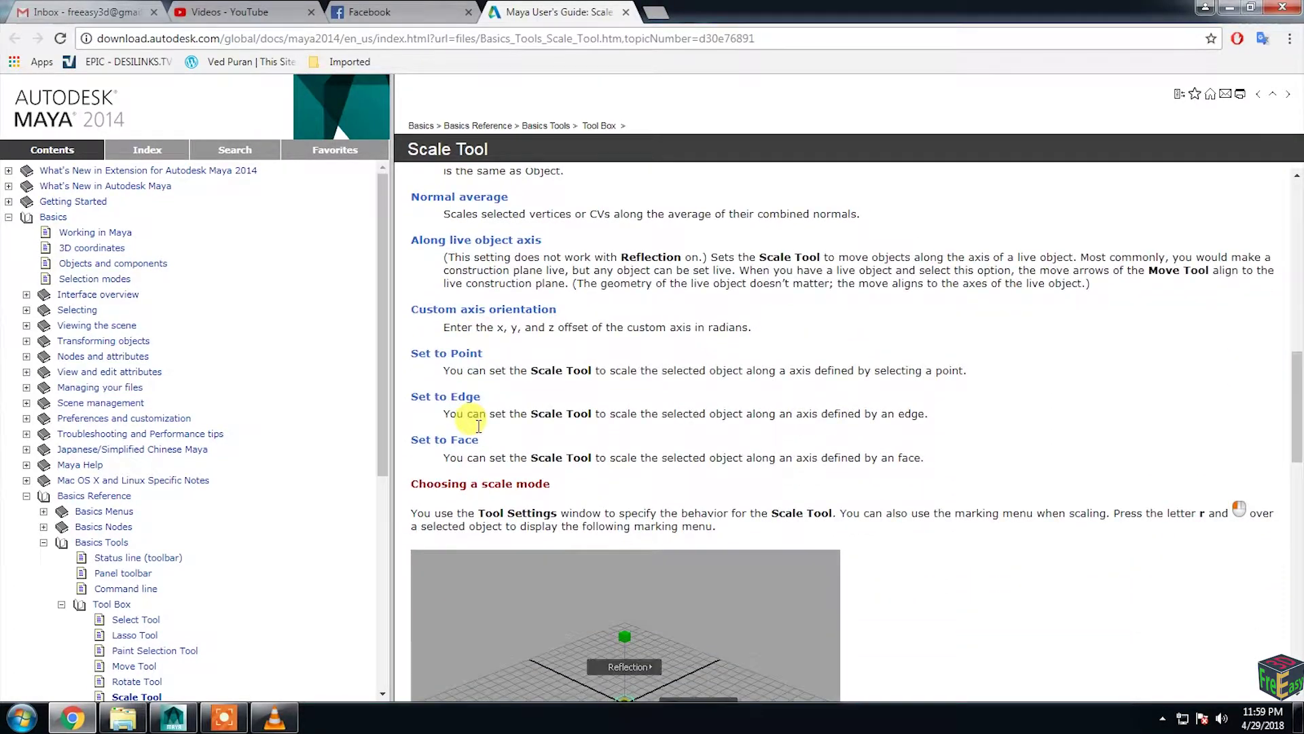
scroll(478, 426, "down", 7)
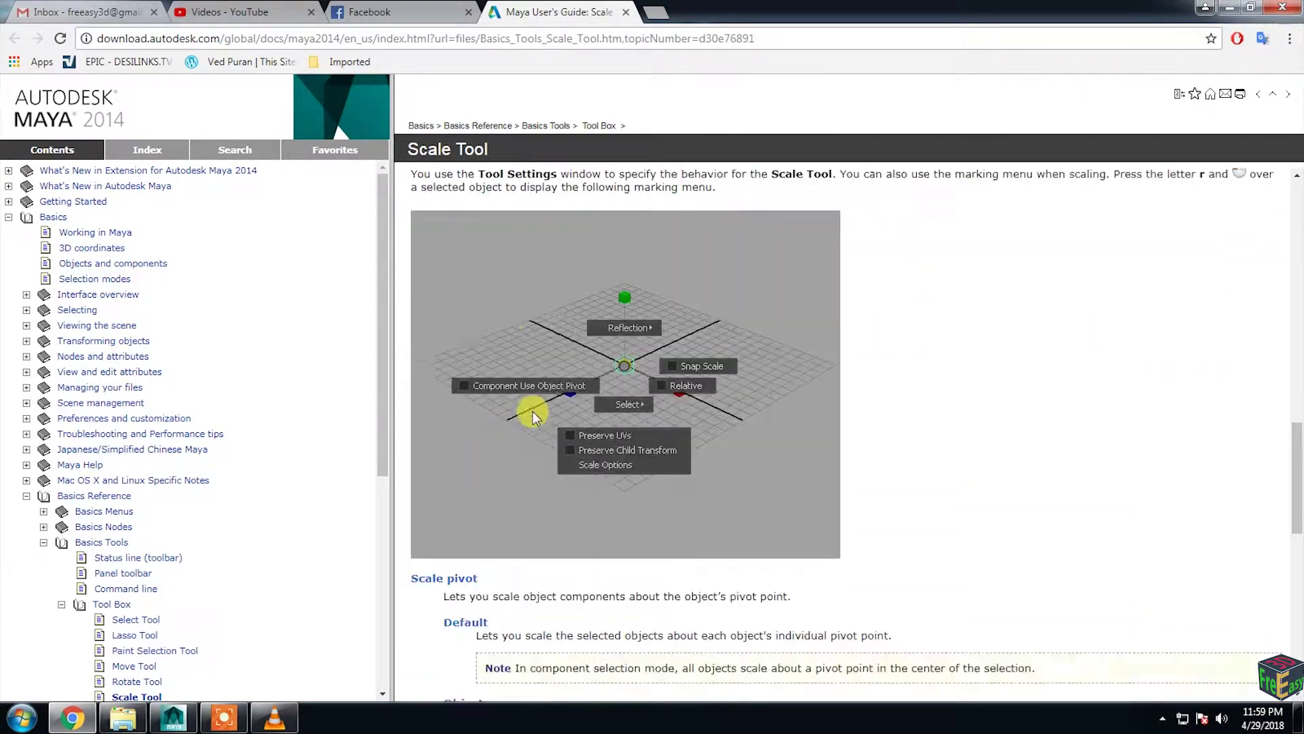
scroll(533, 410, "down", 3)
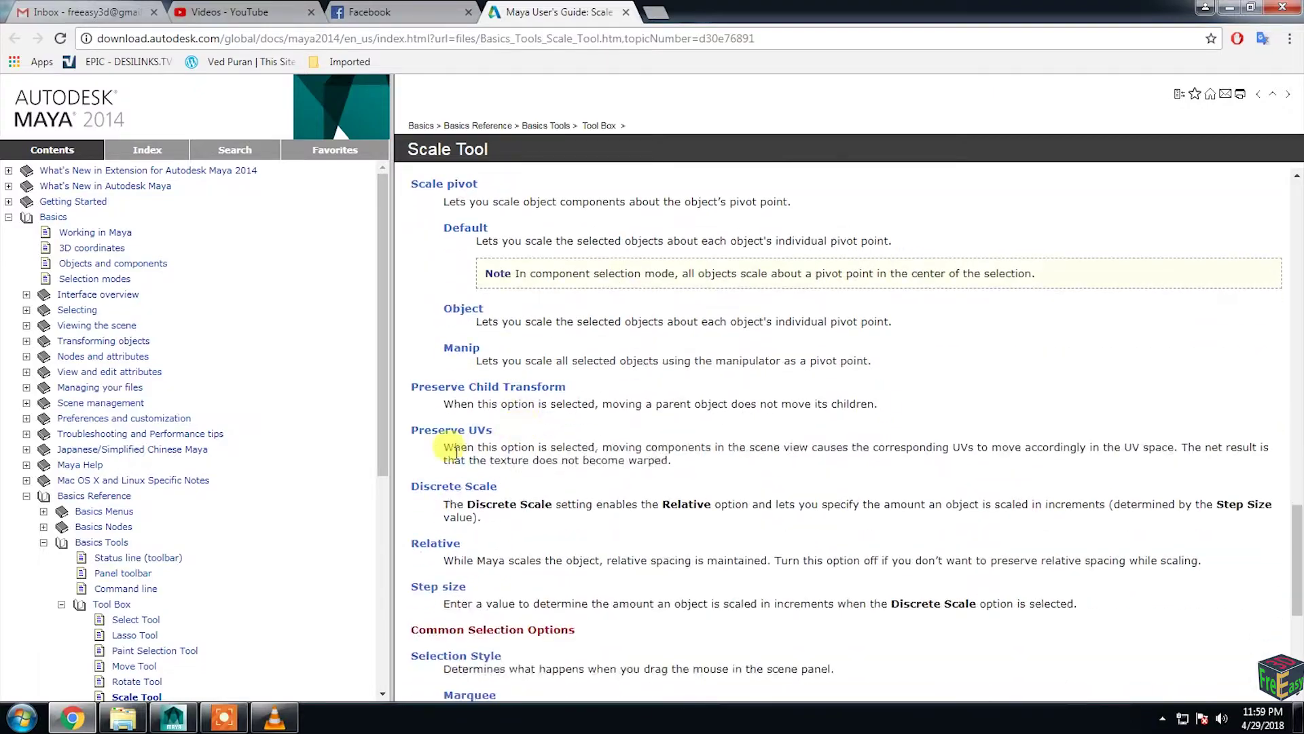
scroll(506, 448, "down", 3)
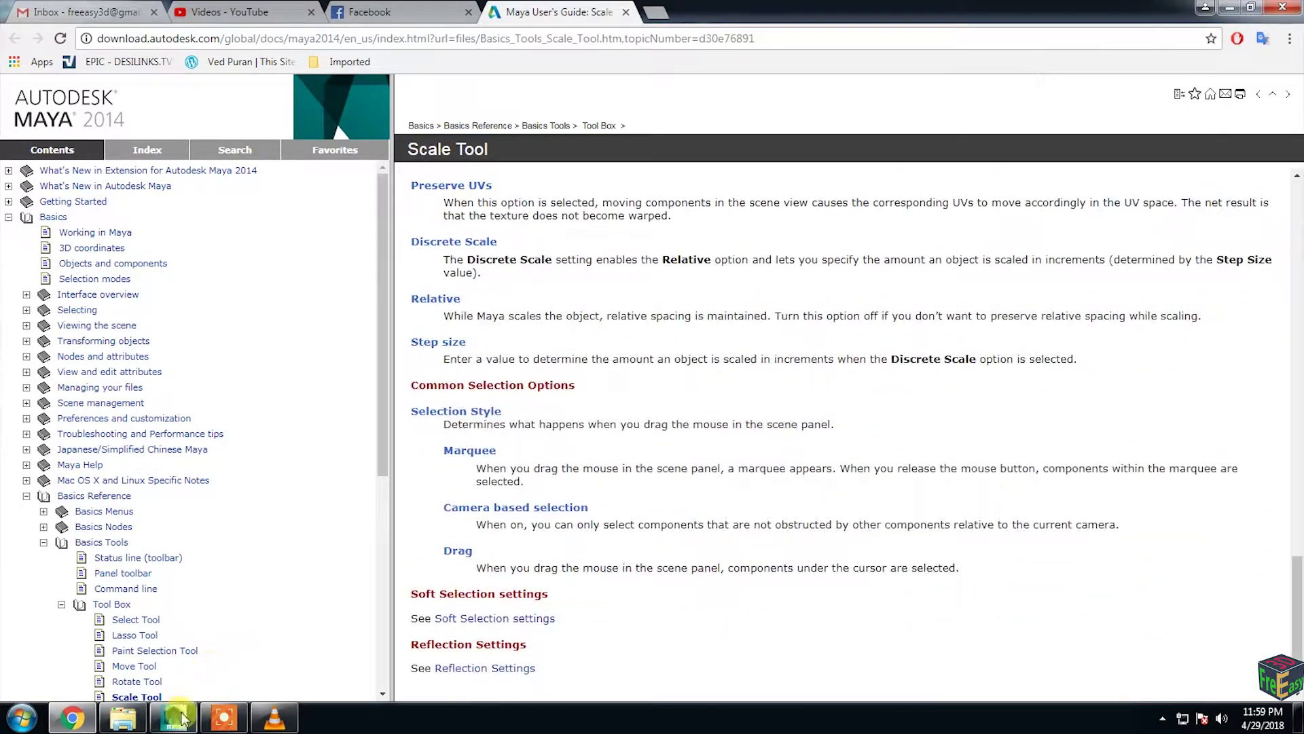
Switch back to Maya, close the Scale Tool settings, and open the Preferences window
left_click(173, 718)
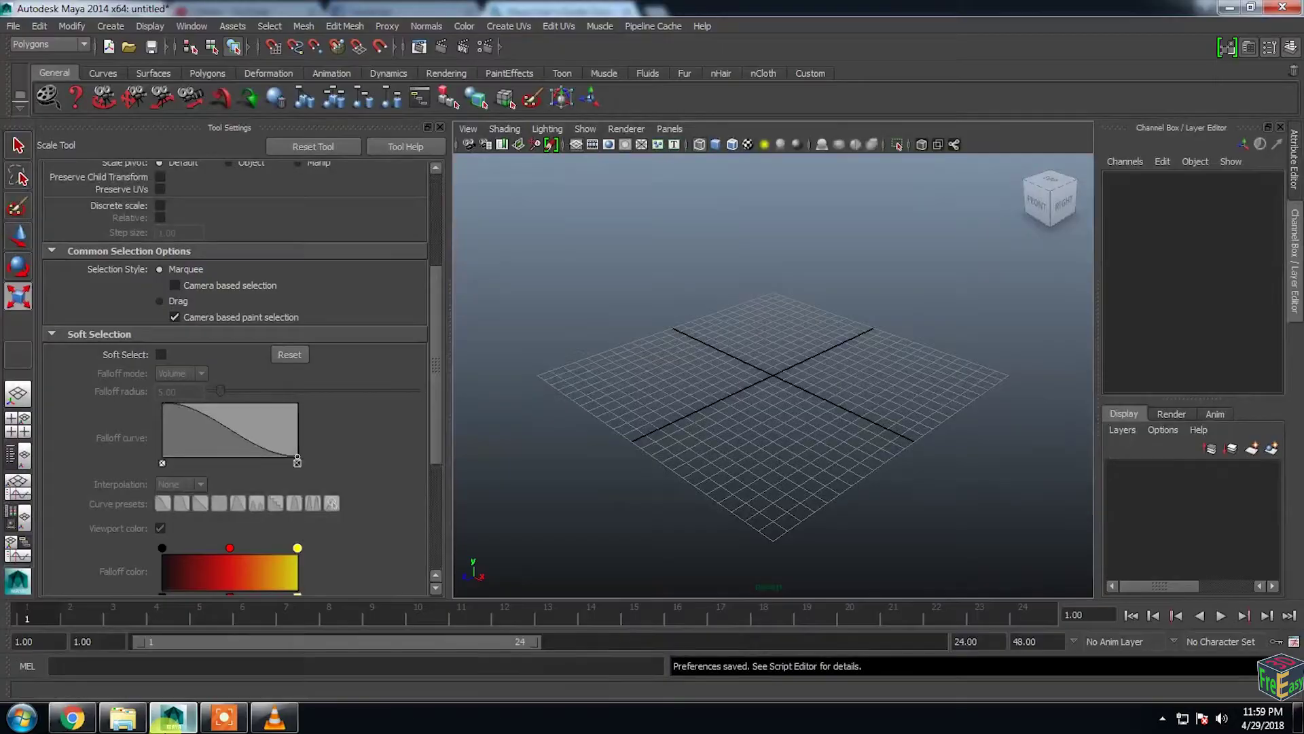
left_click(440, 127)
left_click(197, 26)
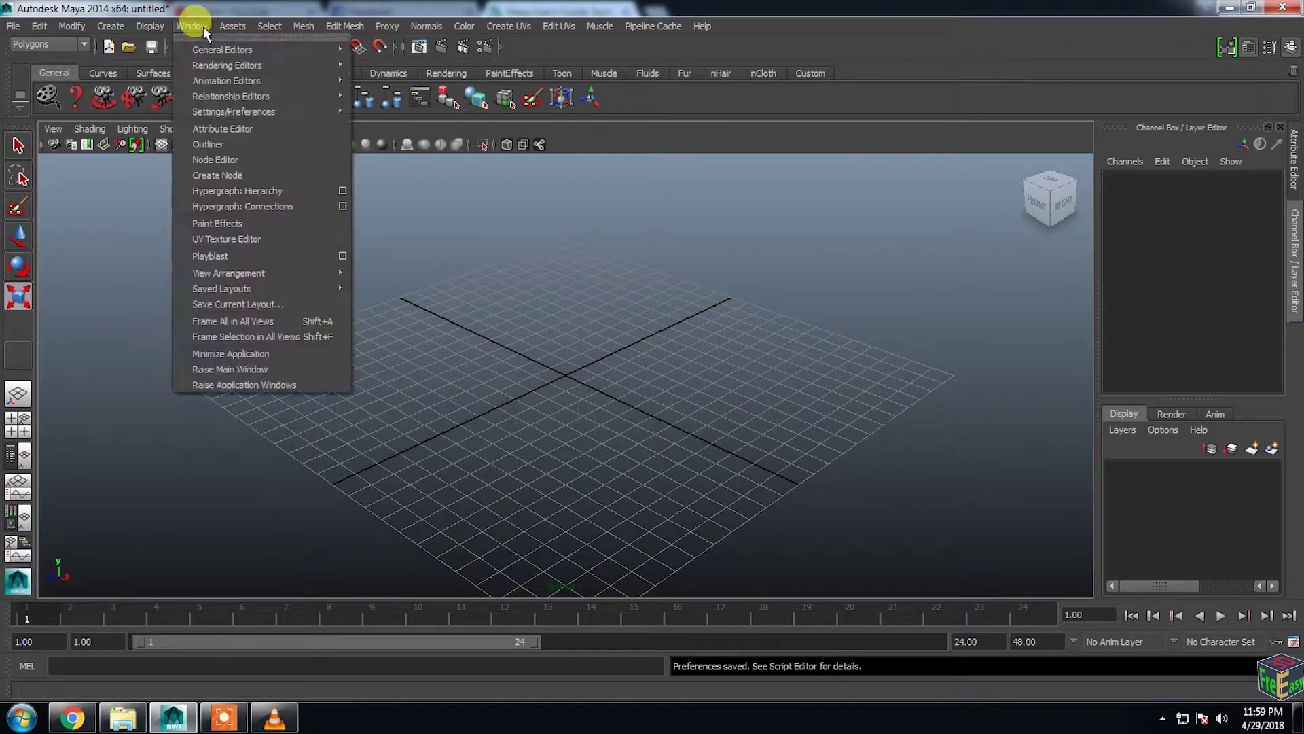
left_click(202, 26)
left_click(202, 26)
left_click(198, 25)
left_click(193, 25)
mouse_move(234, 112)
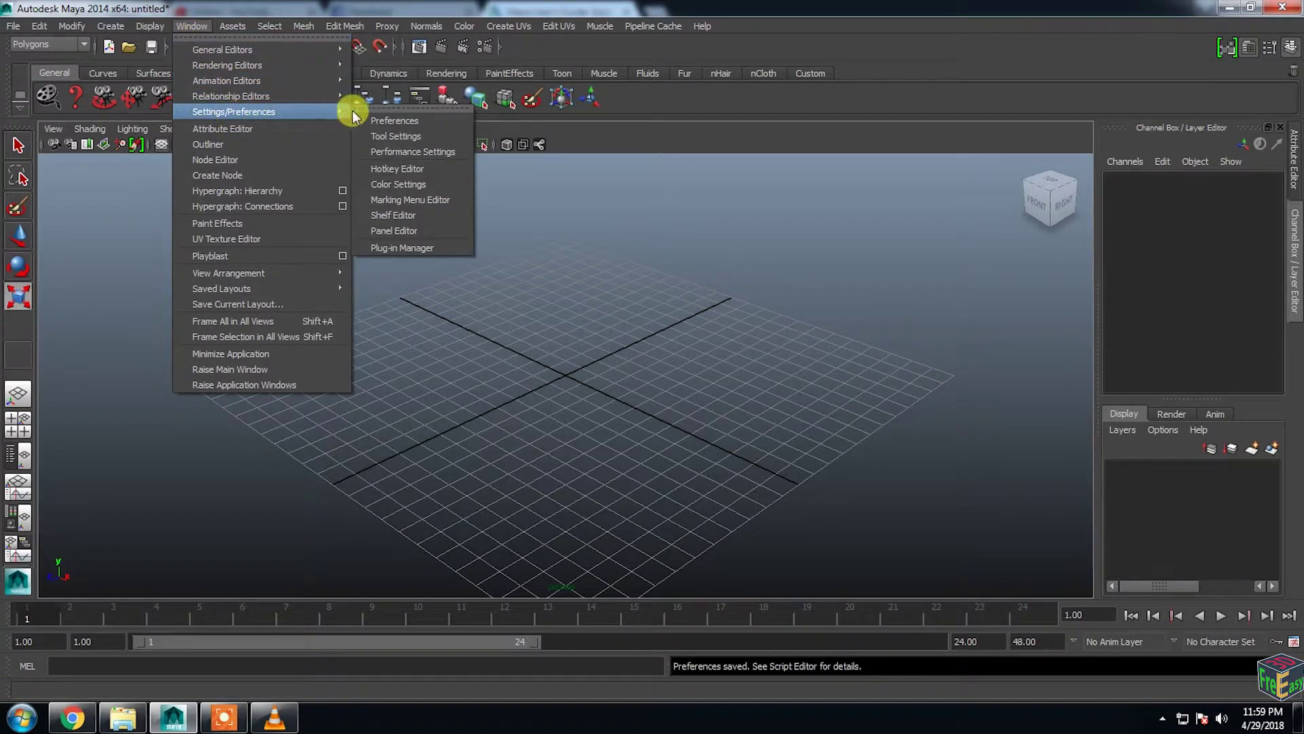
left_click(369, 121)
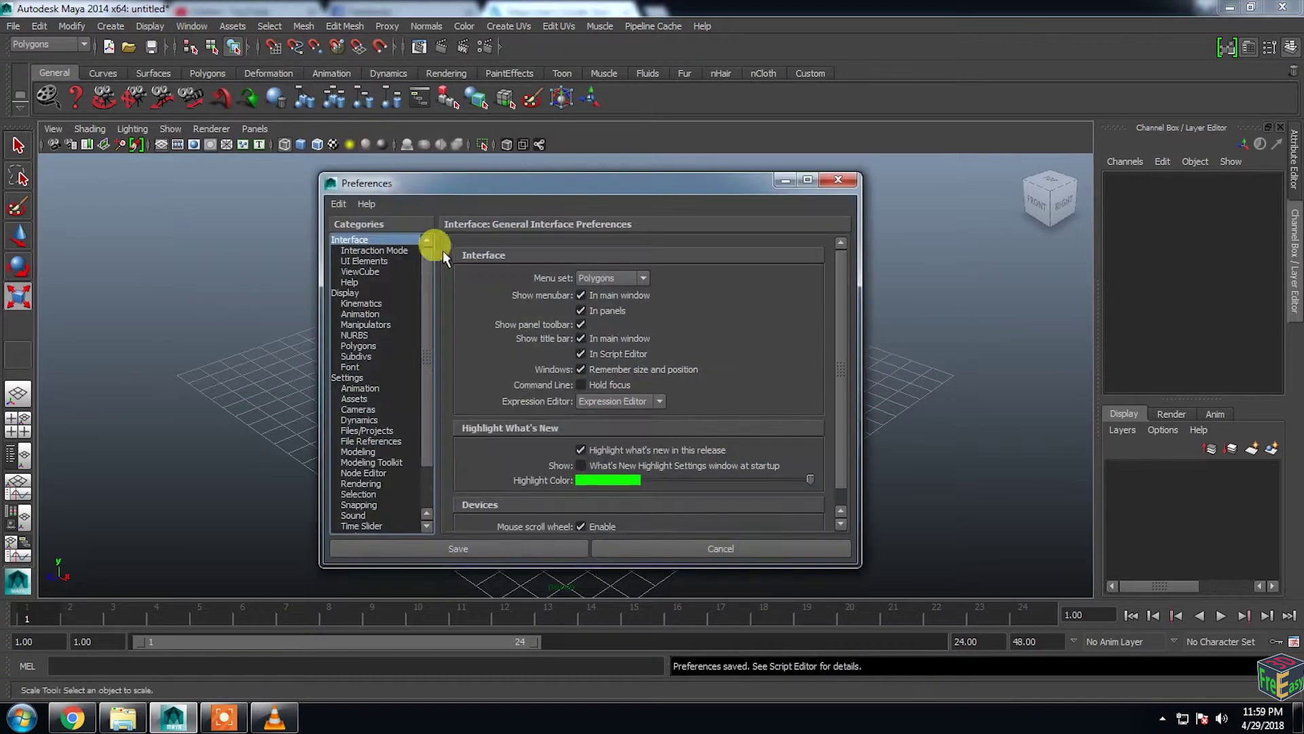
Enable Display ToolClips in the Help interface preferences, keep English as the help language, and save the preferences
left_click(349, 282)
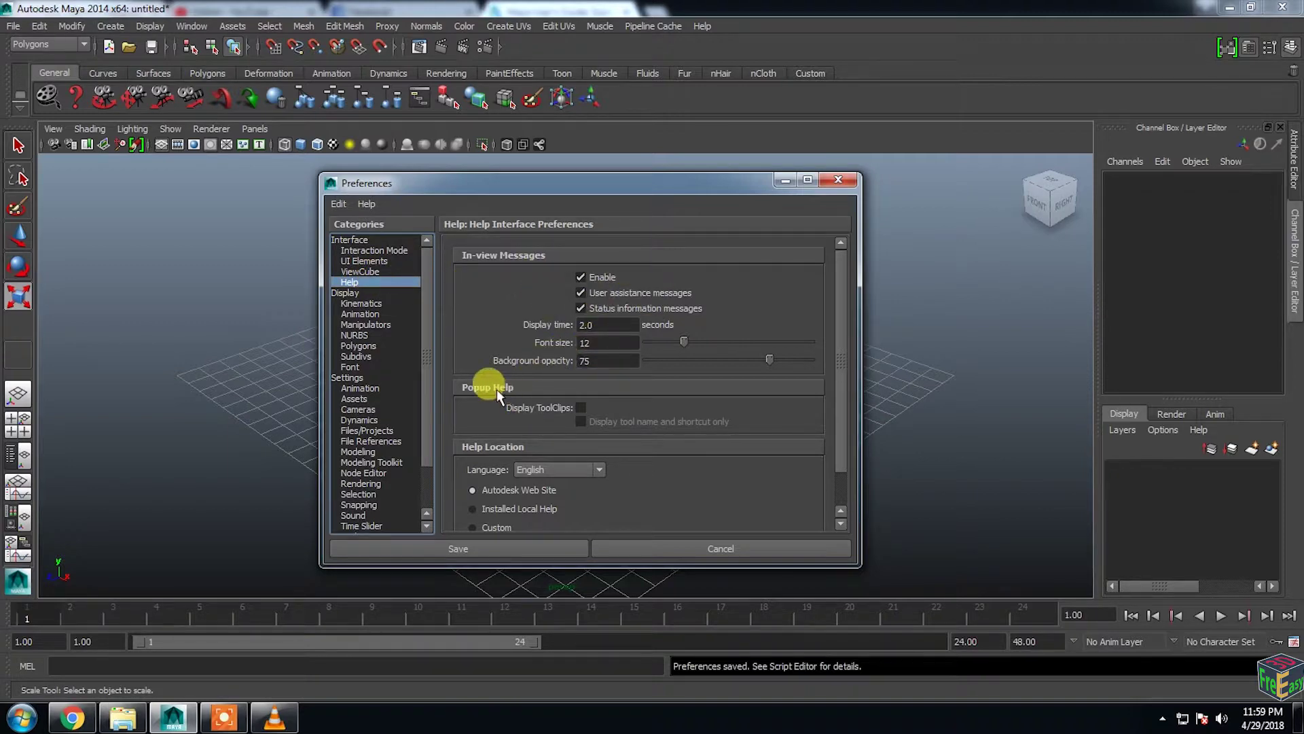
left_click(581, 407)
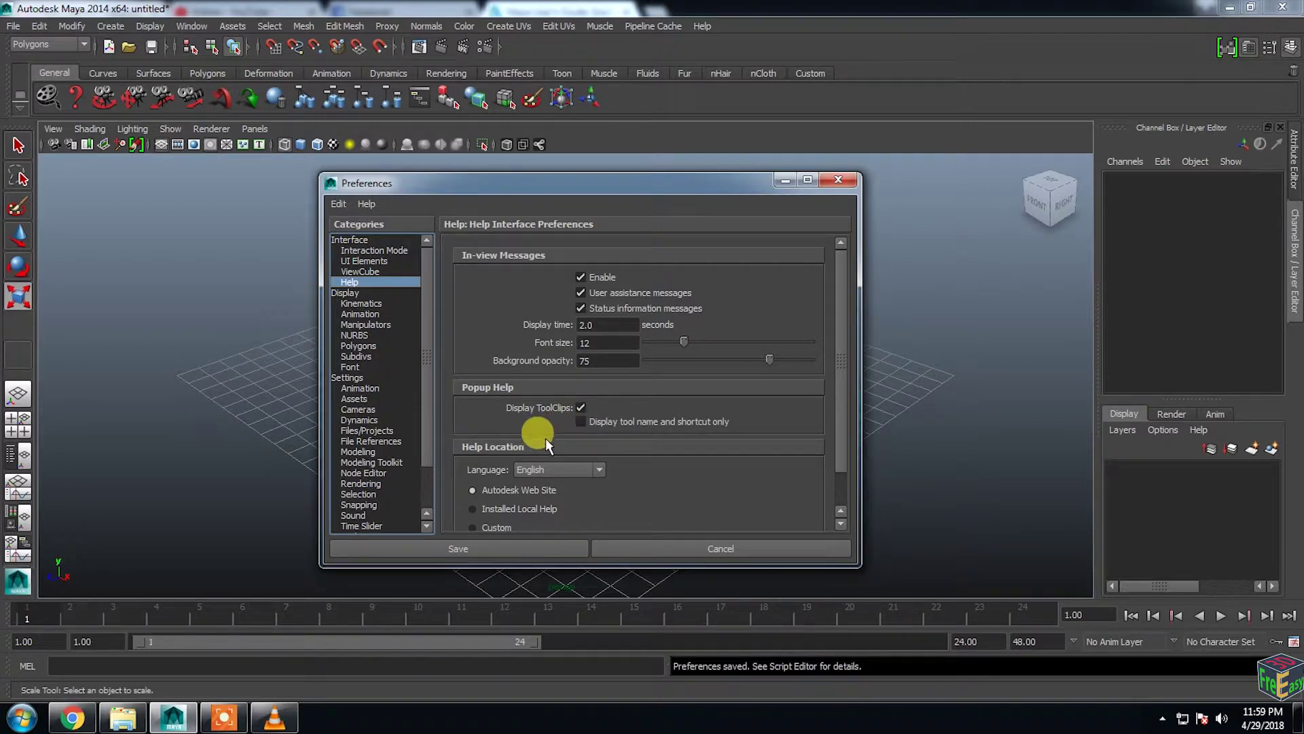
left_click(566, 469)
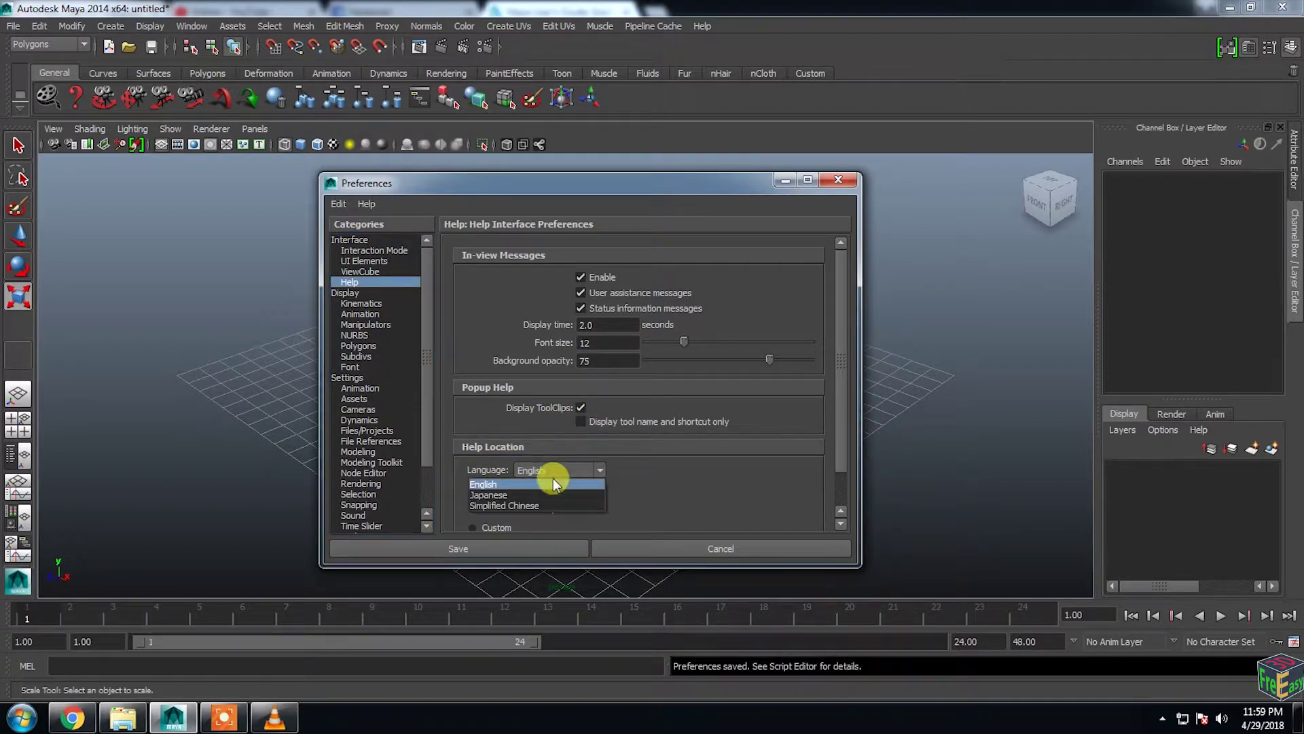
left_click(543, 470)
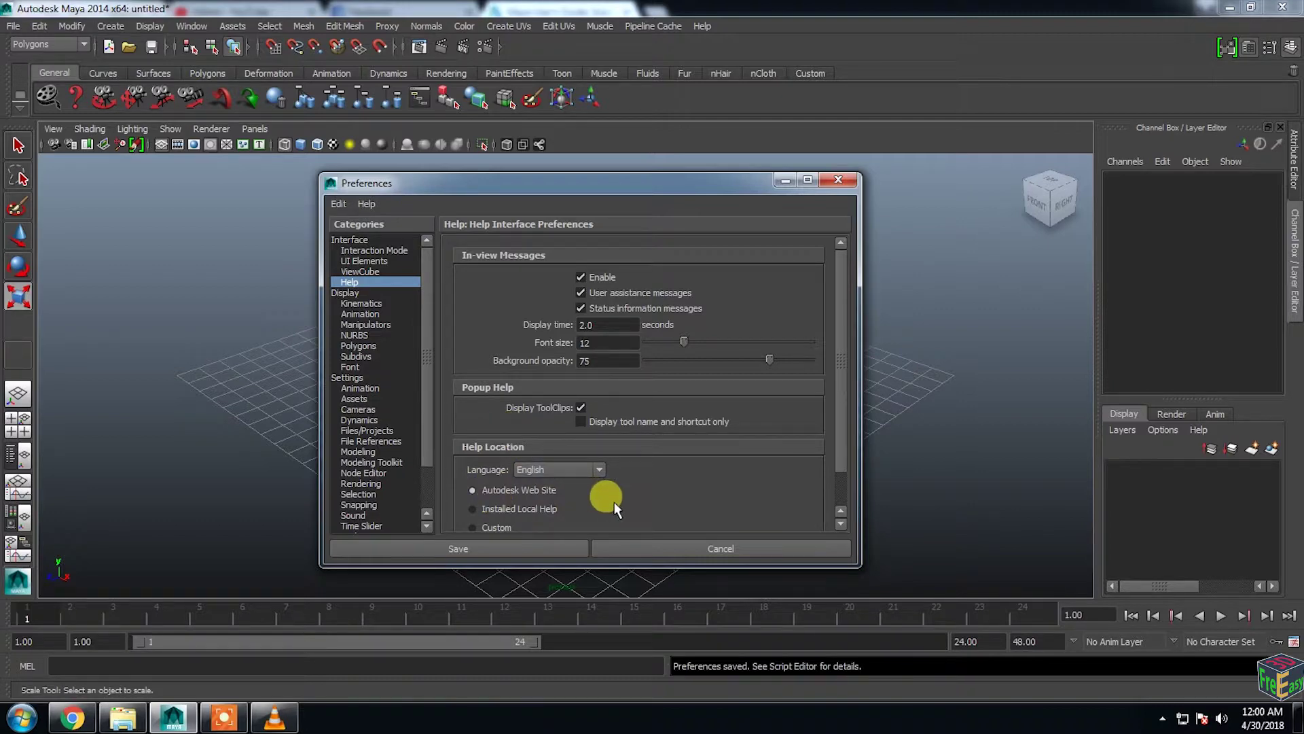
left_click(467, 551)
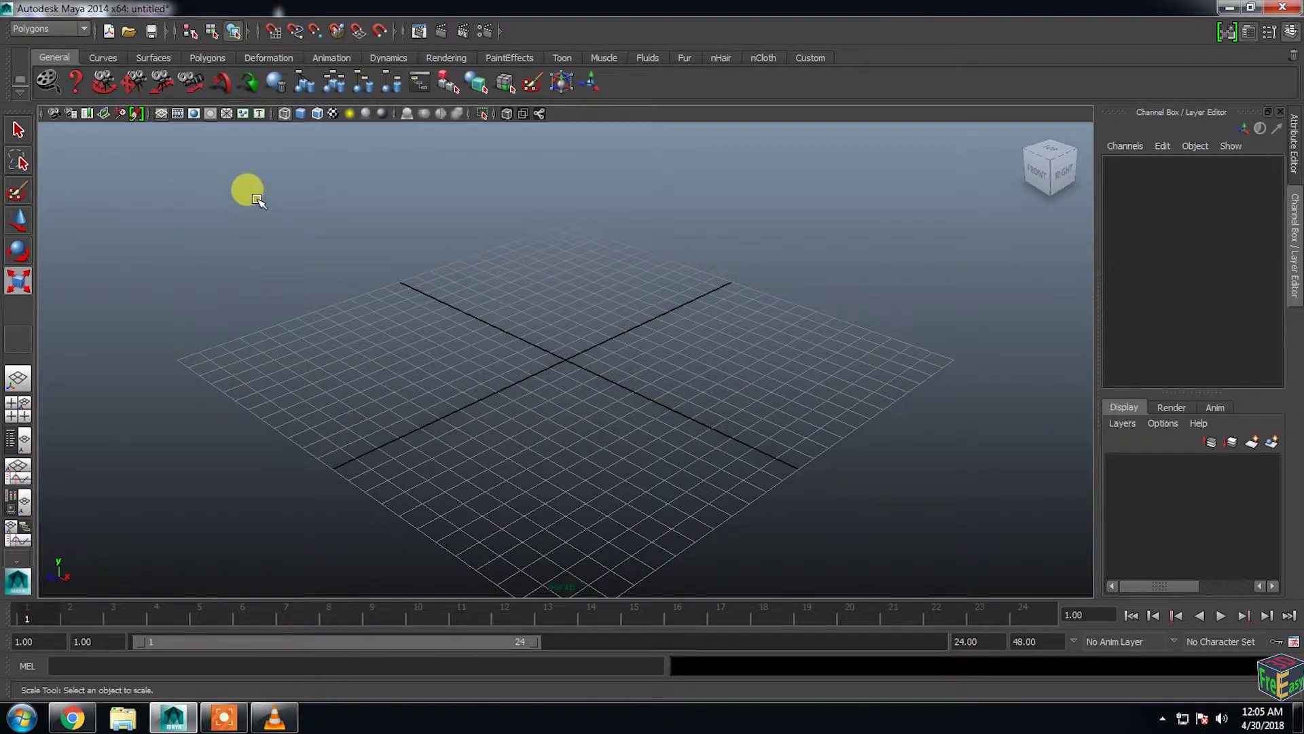
Show the hidden main menu bar and the hidden viewport panel menus again
key("ctrl+m")
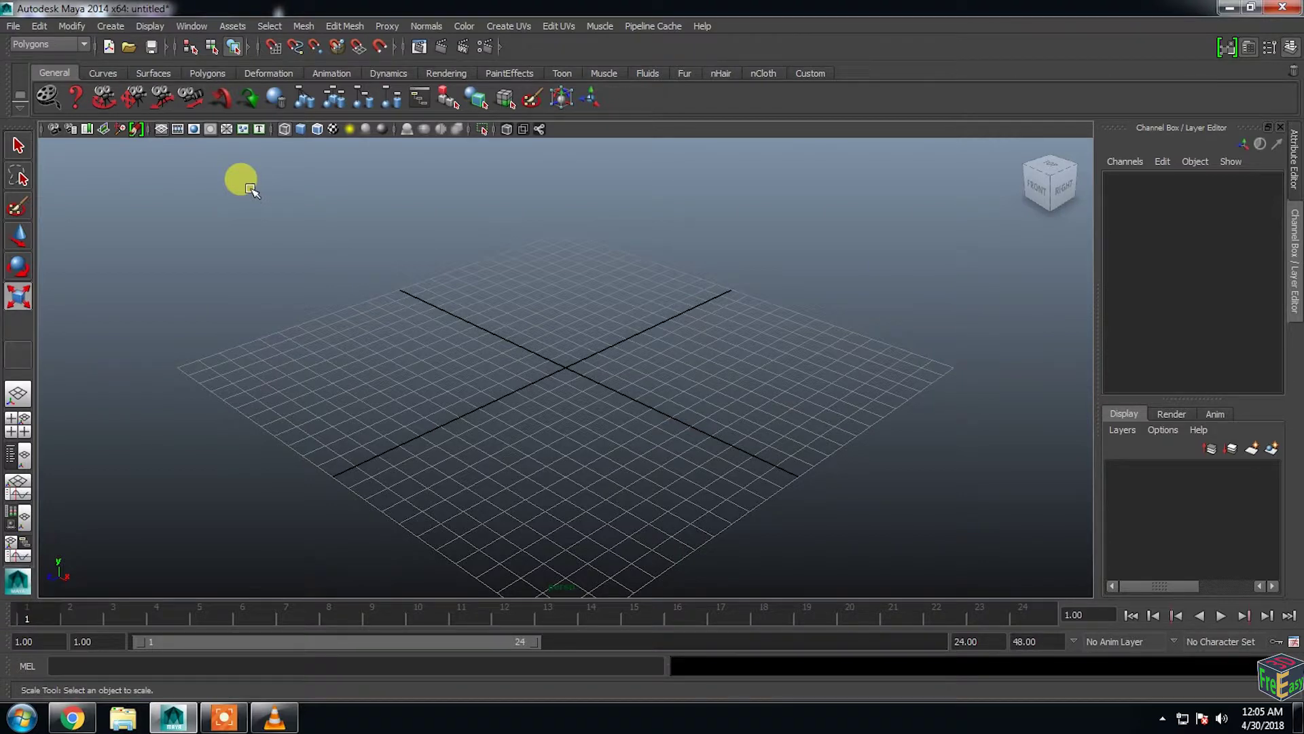
key("ctrl+shift+m")
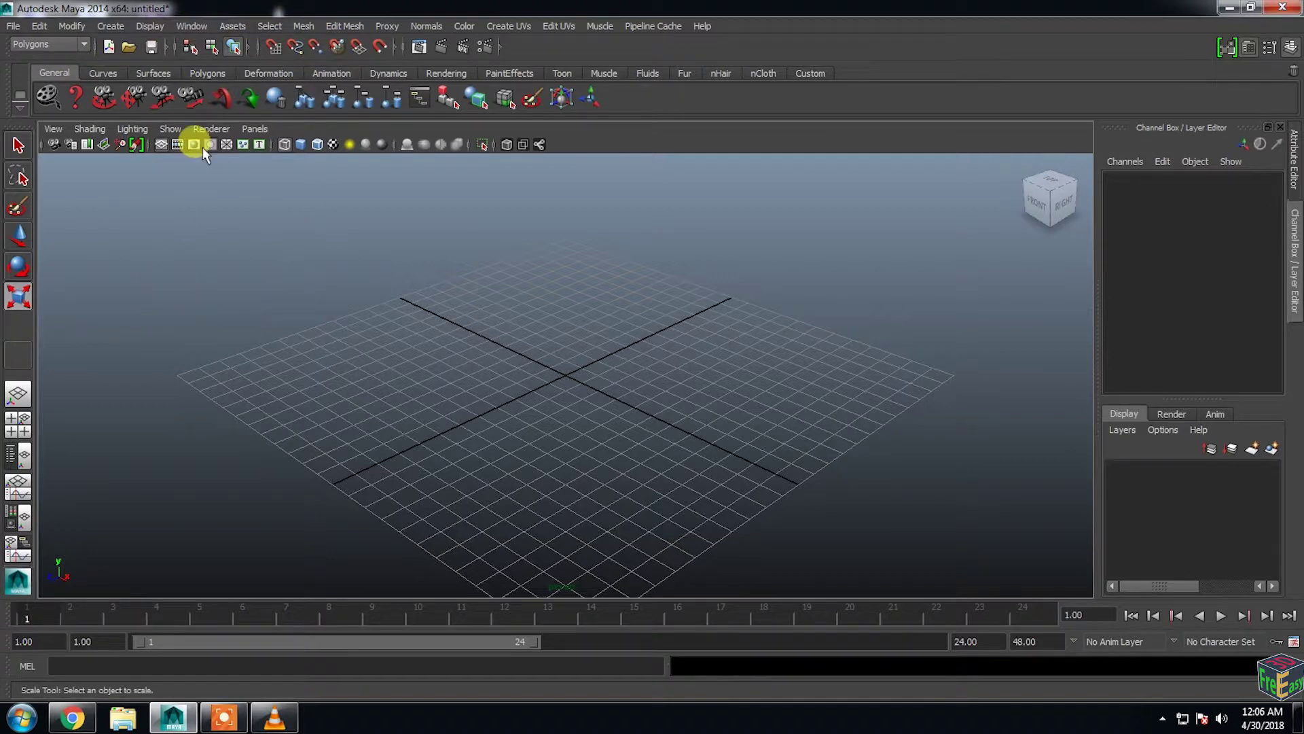
Look through the Curves and Surfaces shelves and display the Polygons shelf
left_click(109, 72)
left_click(174, 72)
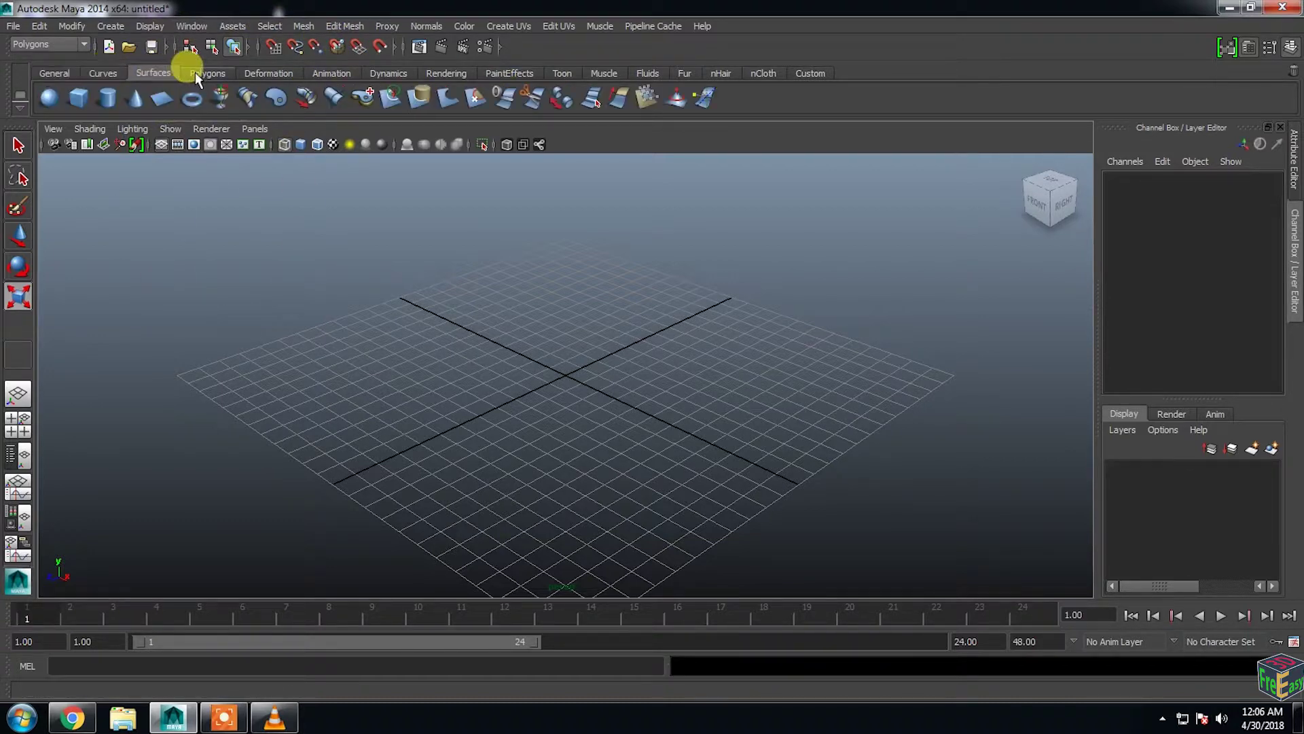
left_click(197, 74)
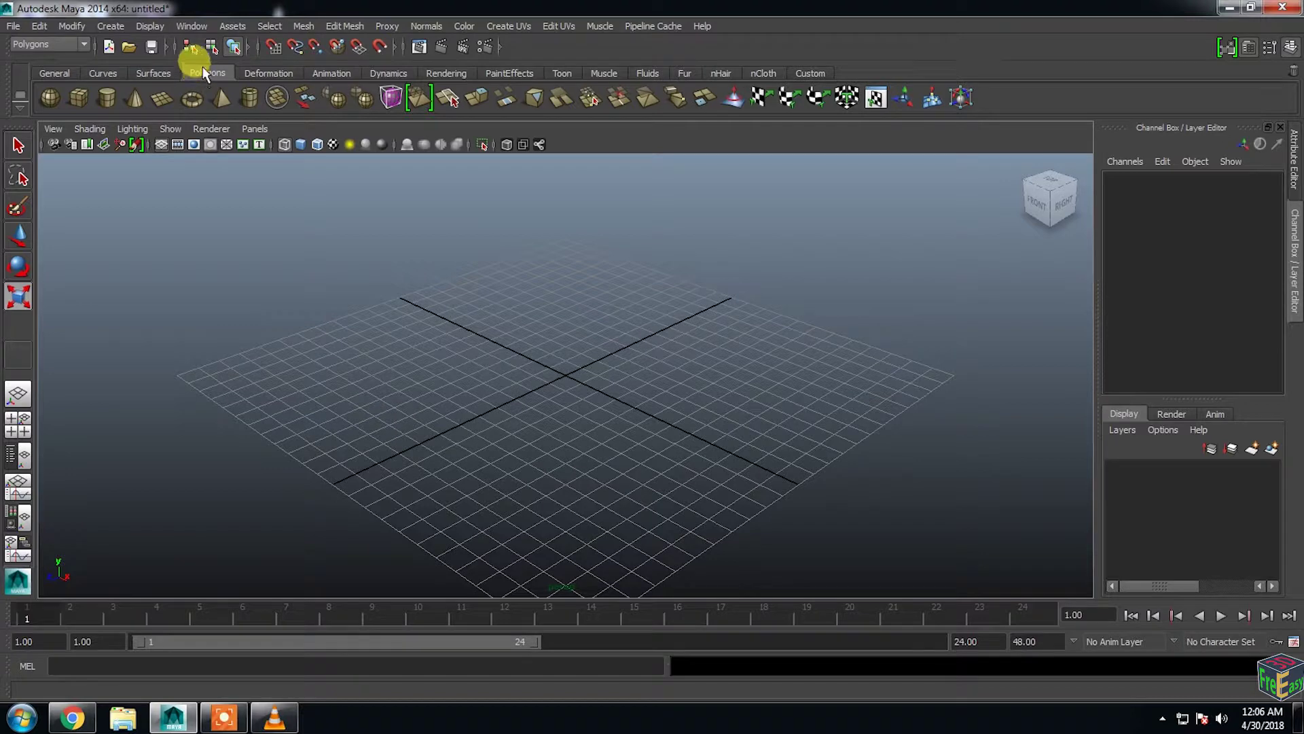
key("r")
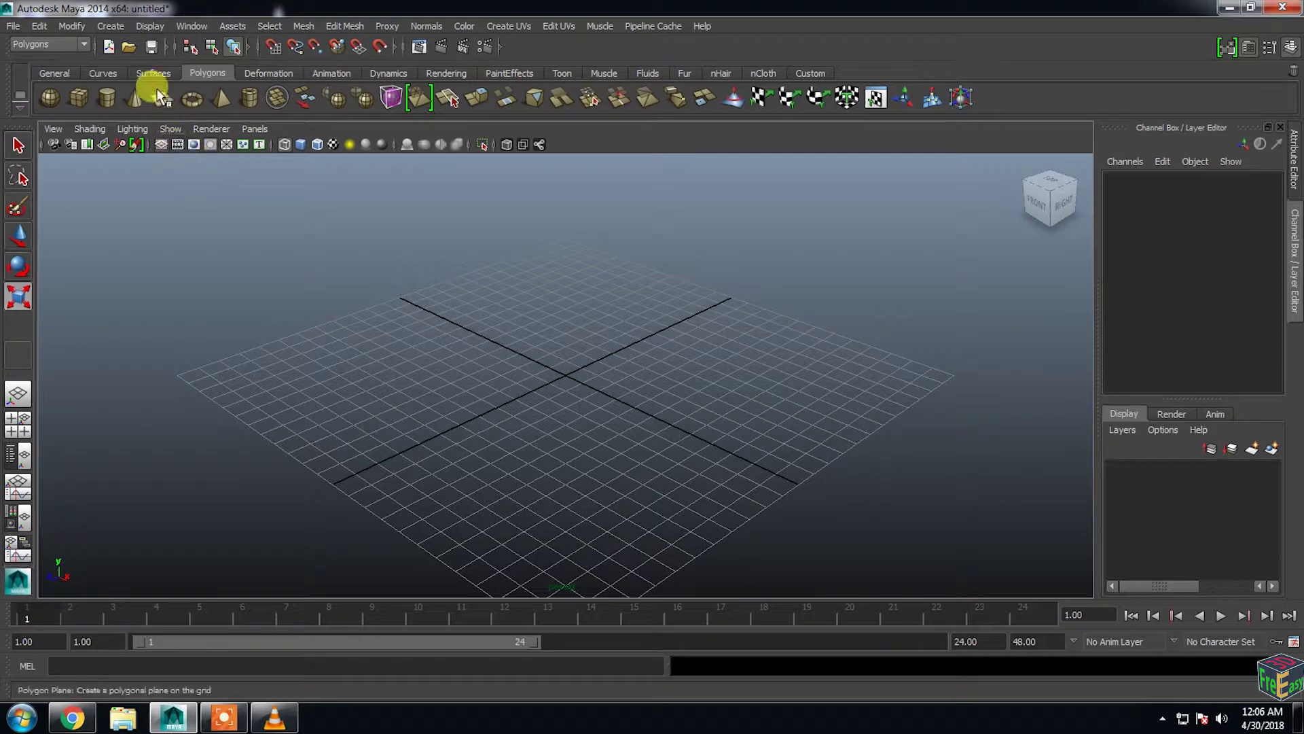
Detach the UI Elements options as a floating window and place it over the middle of the viewport
left_click(151, 26)
mouse_move(175, 81)
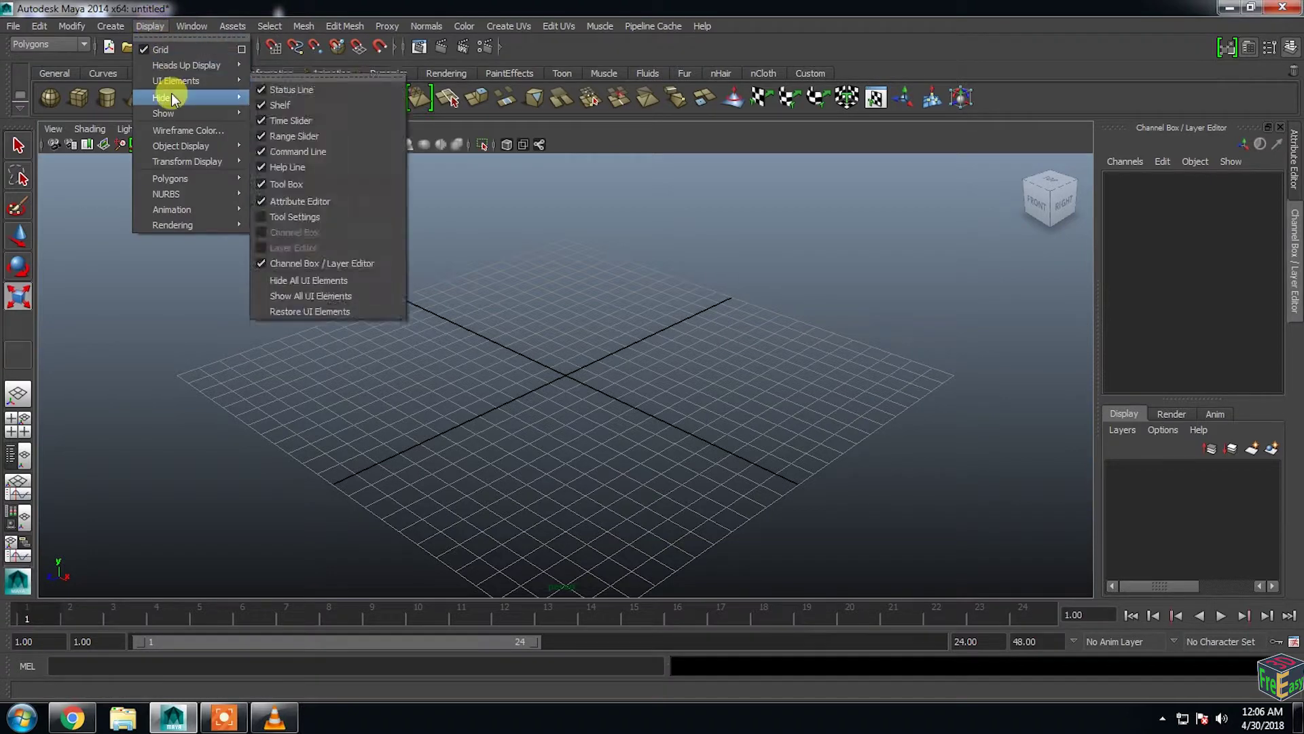
left_click(282, 78)
left_click_drag(307, 64, 635, 193)
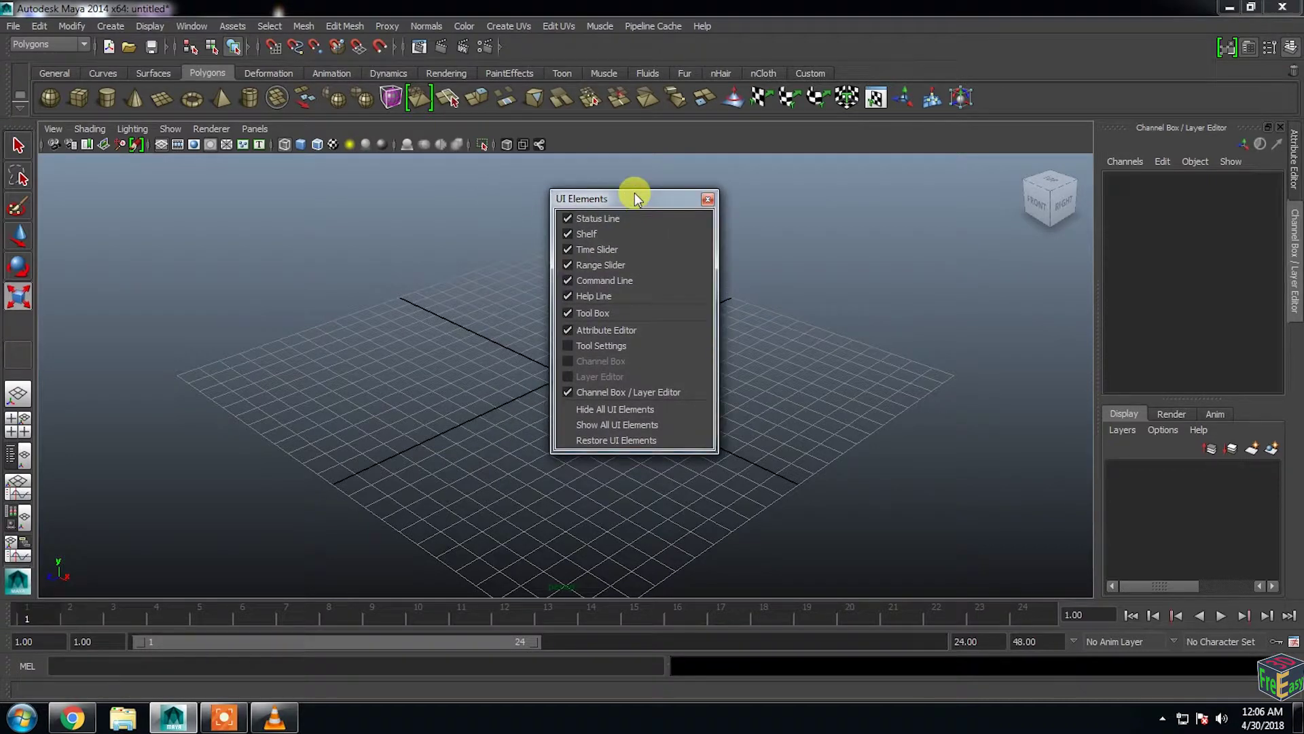
Hide the Status Line, Shelf, Time and Range Sliders, Command and Help Lines, Tool Box, Attribute Editor and Channel Box / Layer Editor individually
left_click(569, 219)
left_click(562, 236)
left_click(568, 265)
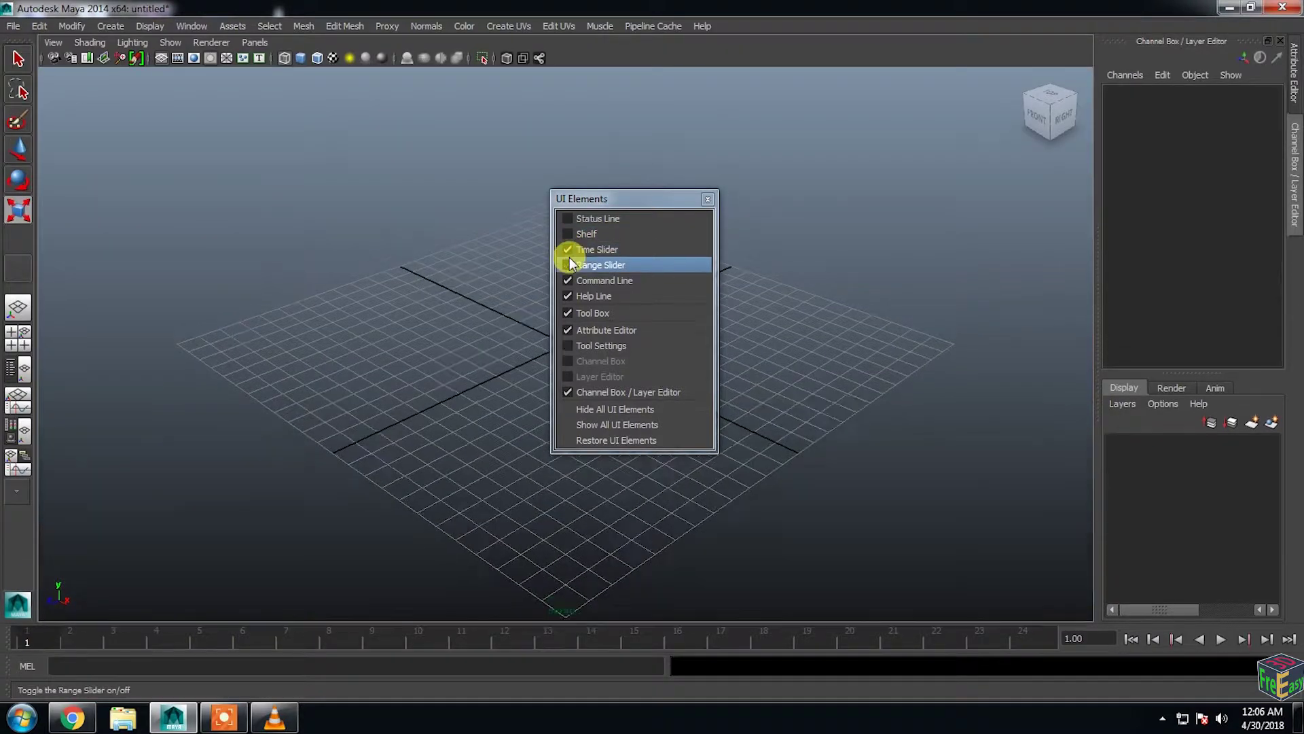
left_click(568, 250)
left_click(568, 280)
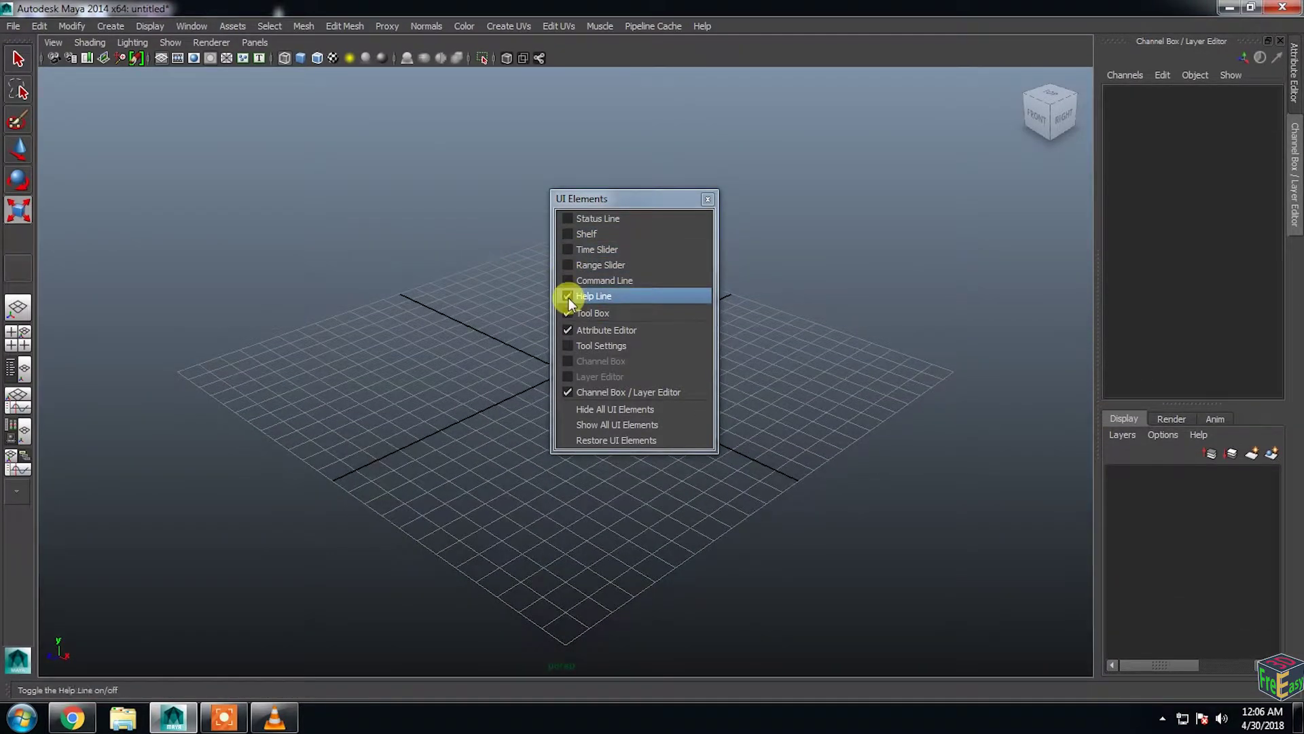
left_click(568, 296)
left_click(569, 312)
left_click(567, 330)
left_click(569, 392)
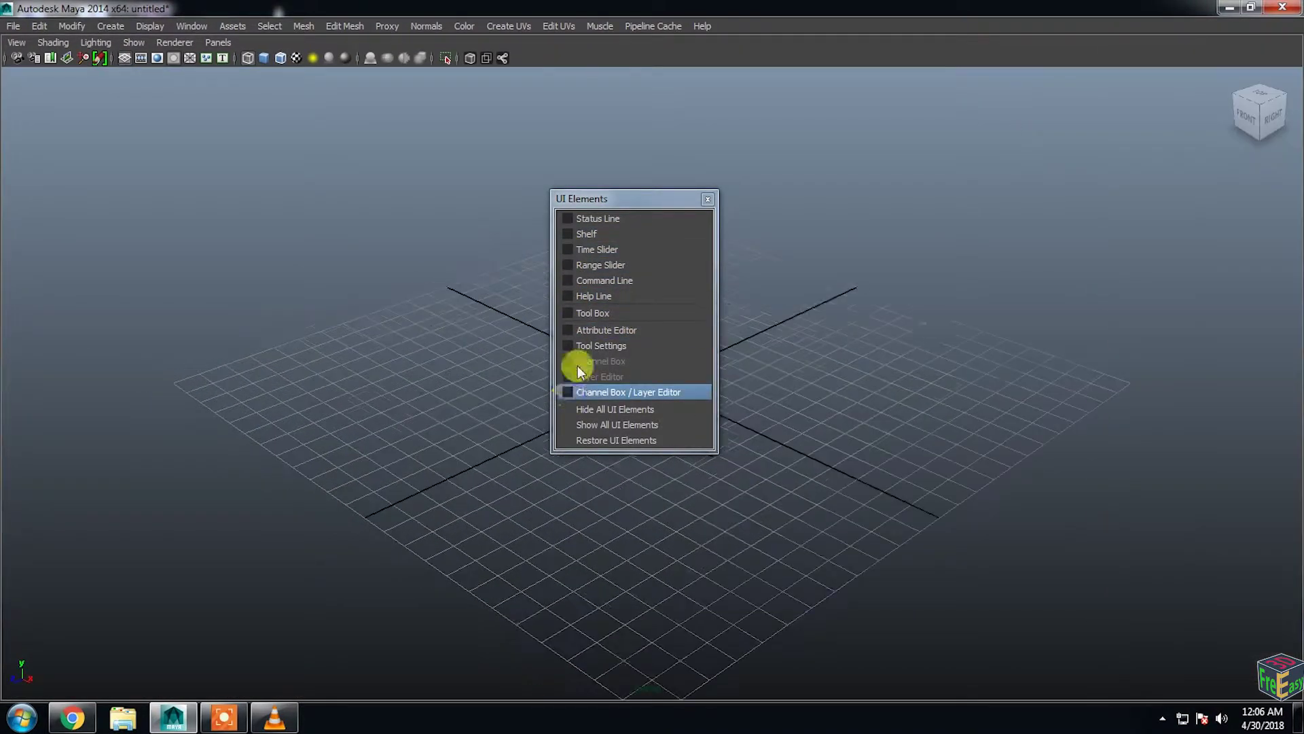
Move the UI Elements window away from the viewport's centre and hide the main menu bar and the panel menus
left_click_drag(612, 203, 929, 192)
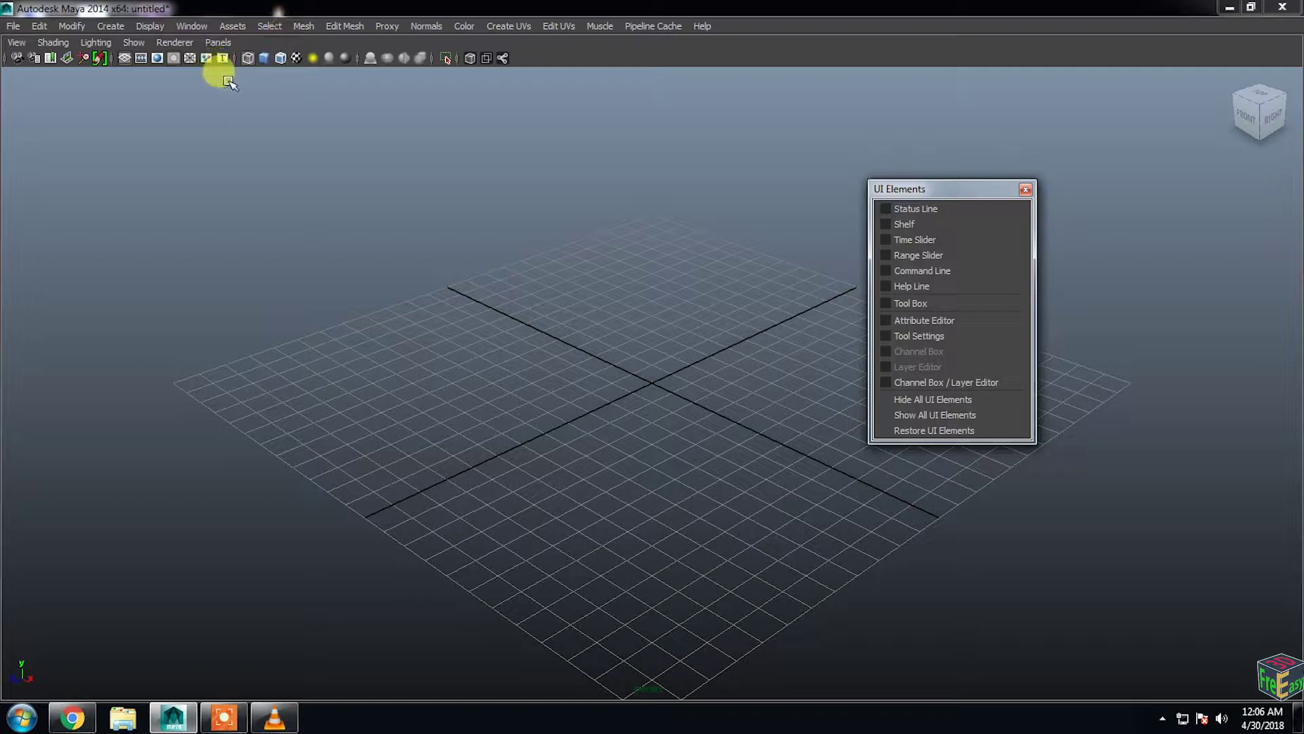
key("ctrl+m")
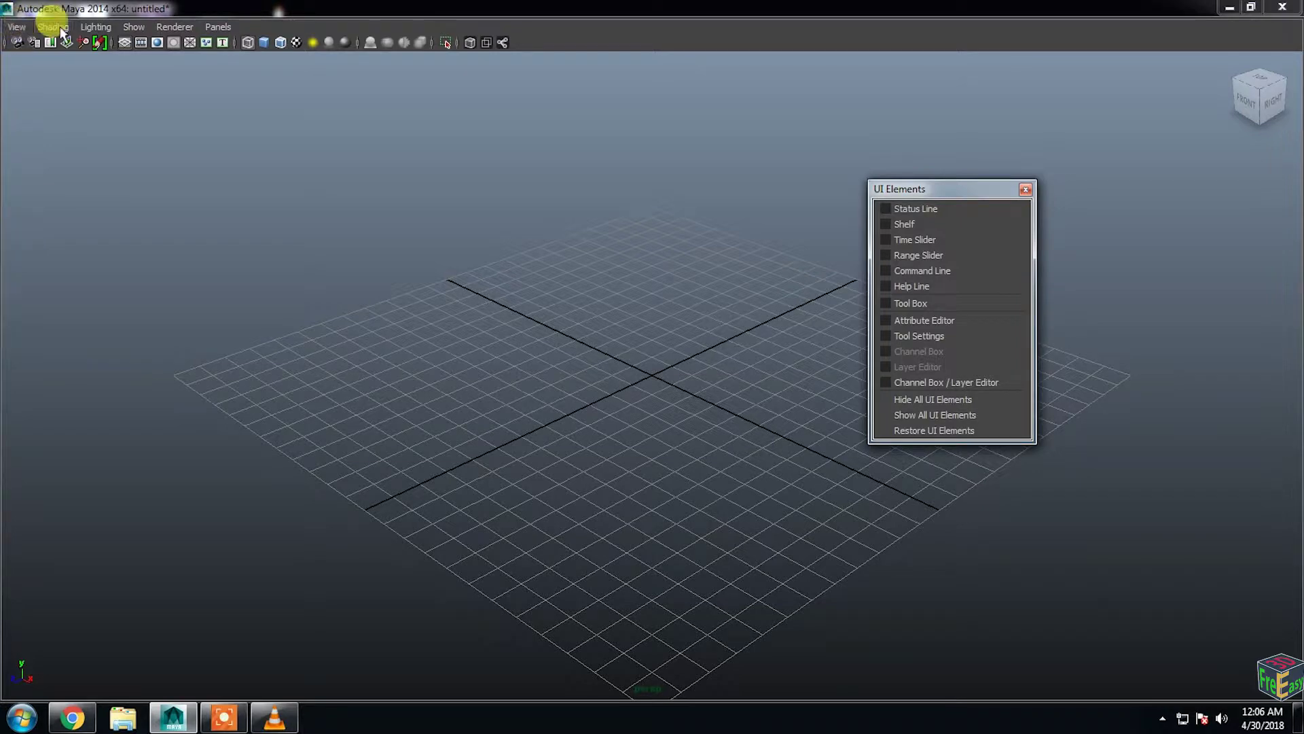
key("shift+m")
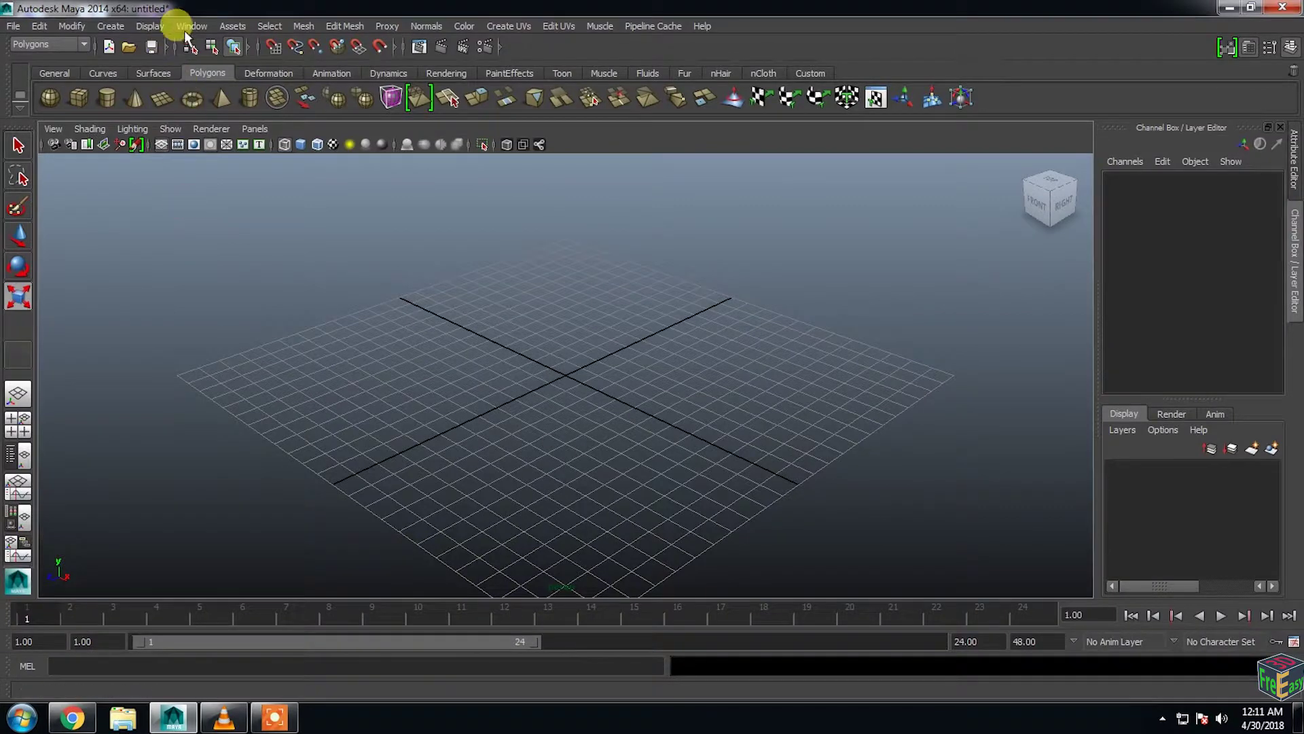
Tear off the UI Elements options into a floating window and move it over the viewport
left_click(191, 27)
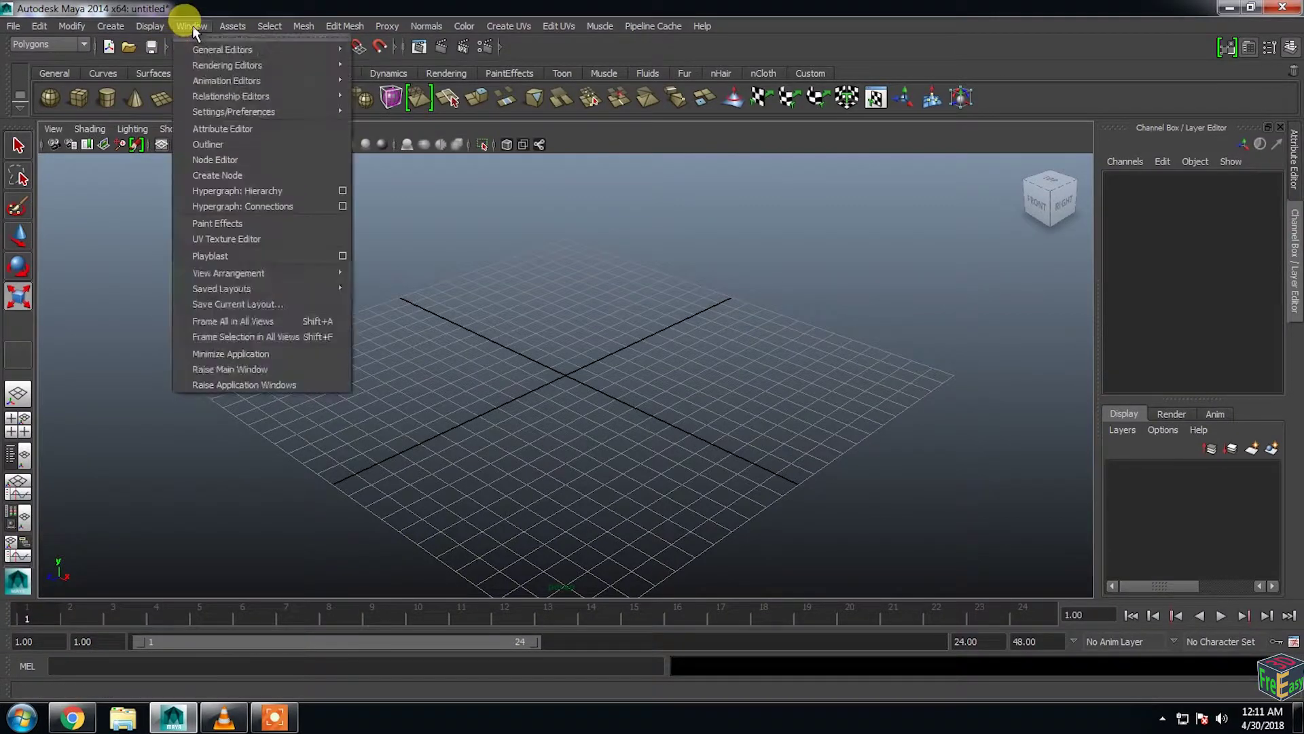
mouse_move(150, 26)
mouse_move(226, 107)
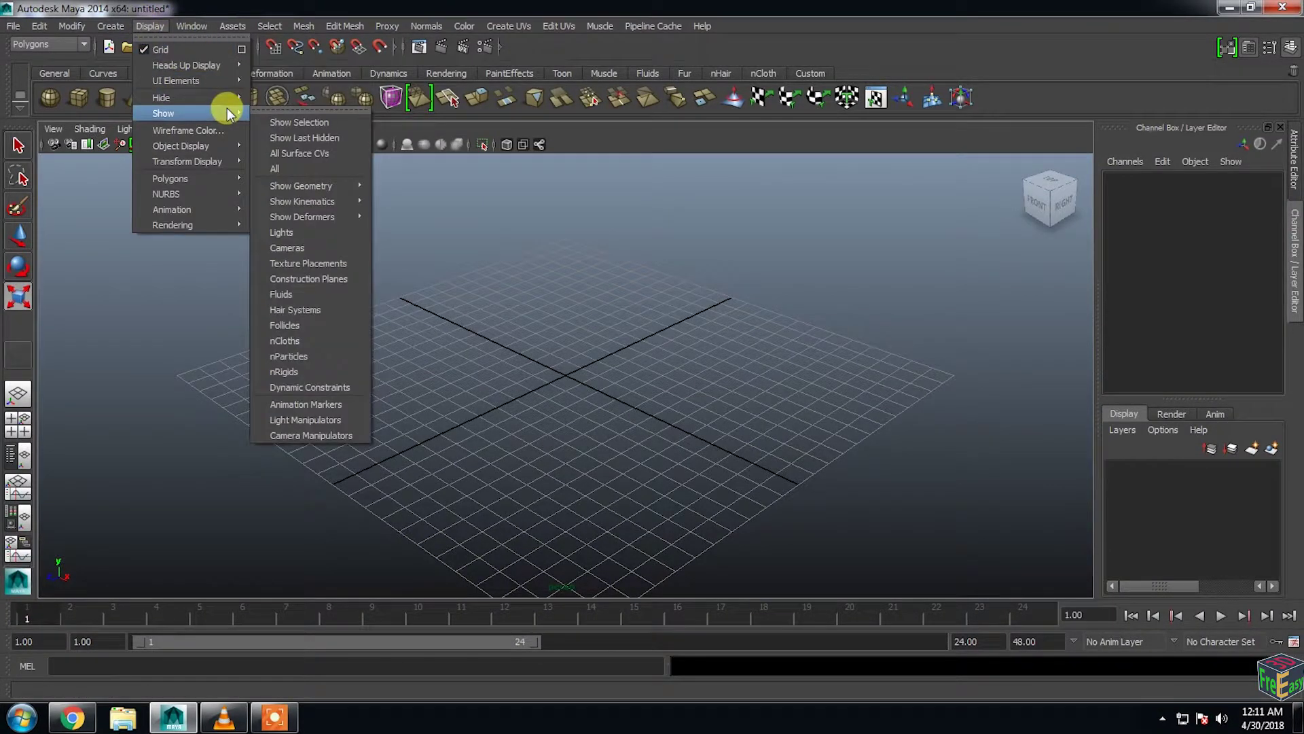
mouse_move(203, 85)
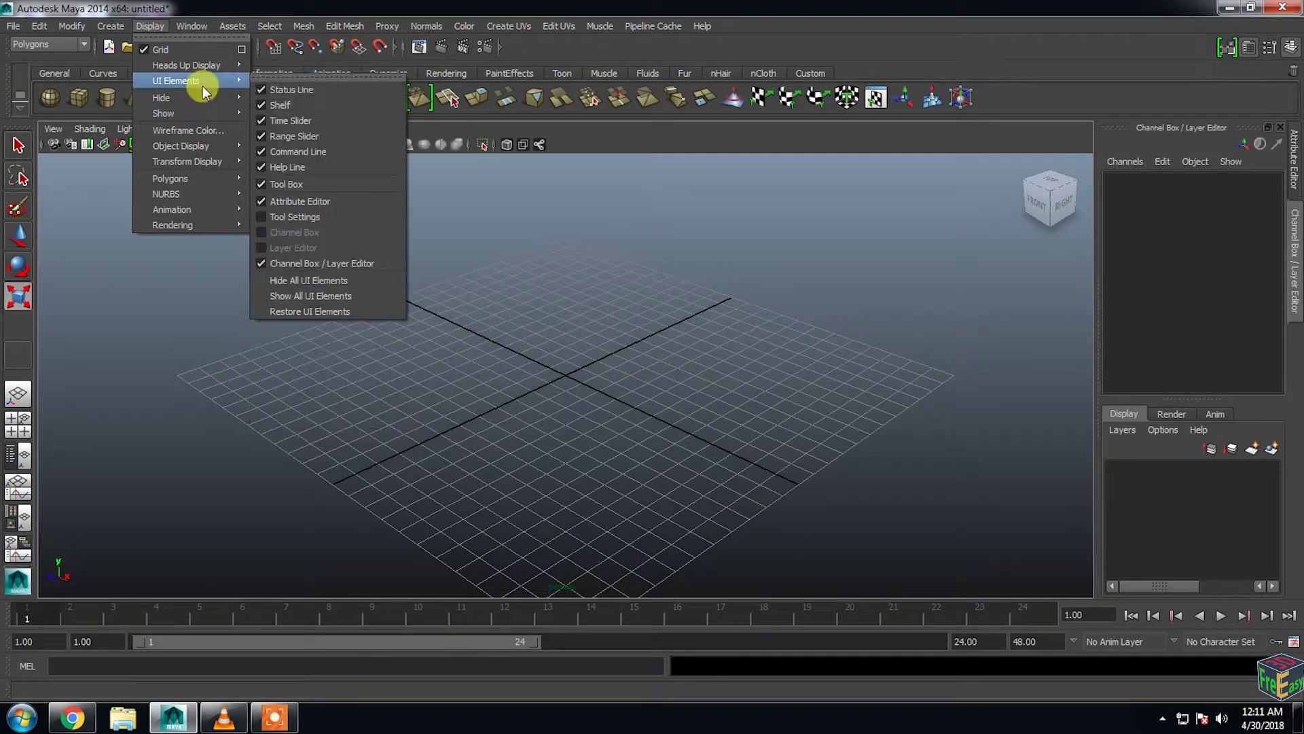
left_click(277, 79)
left_click_drag(329, 63, 699, 254)
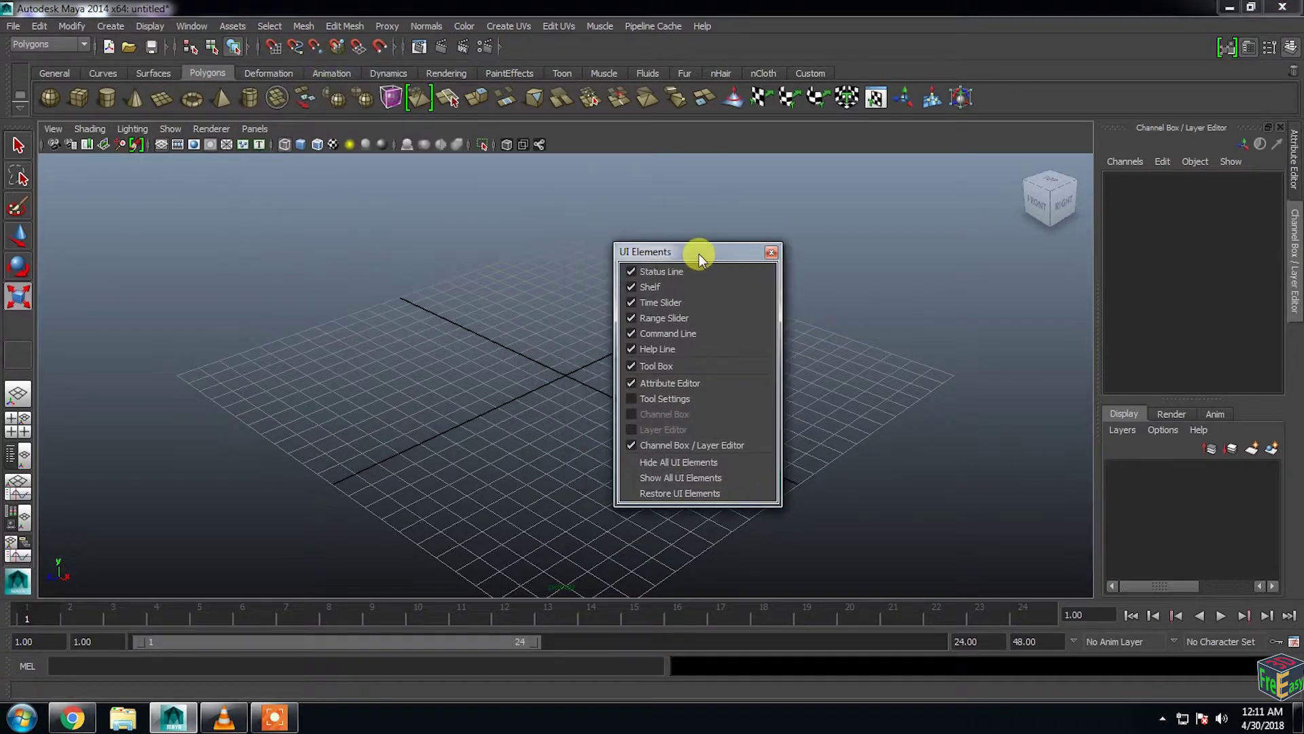
Show all UI elements at once, hide them all again, and close the floating UI Elements window
left_click(651, 477)
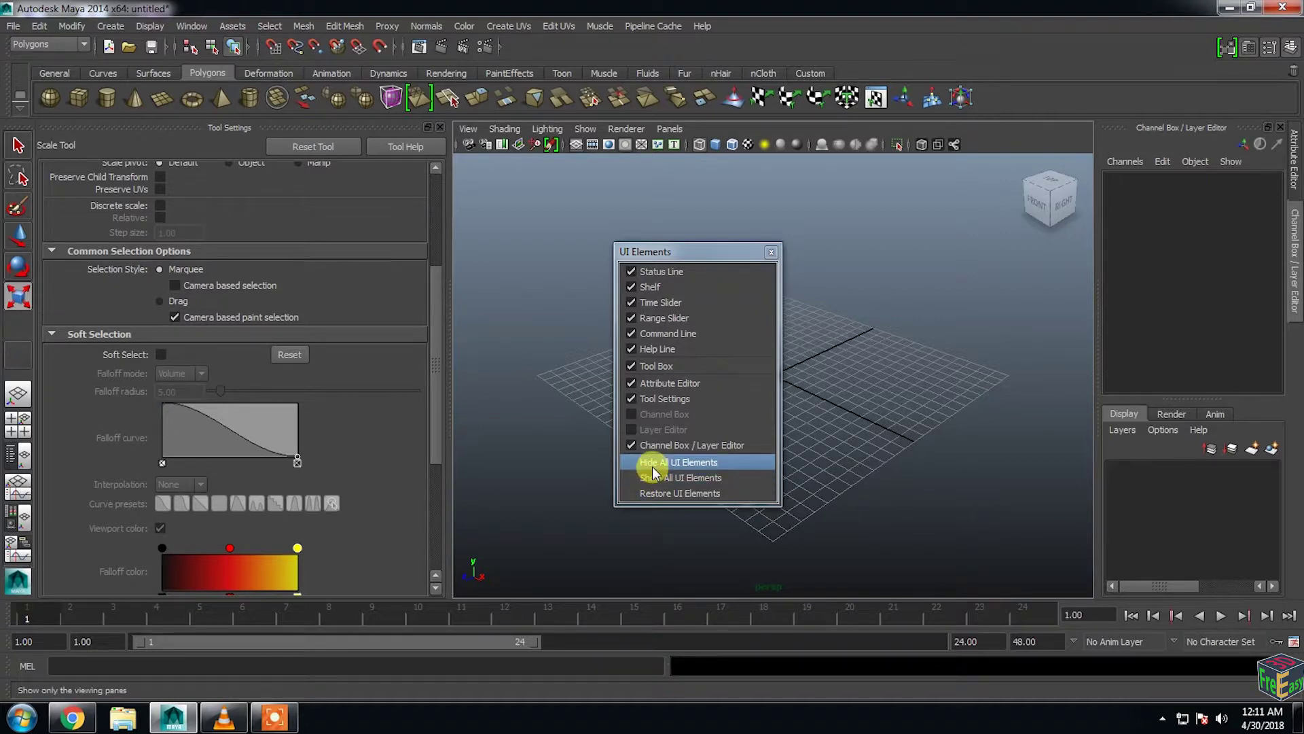
left_click(652, 466)
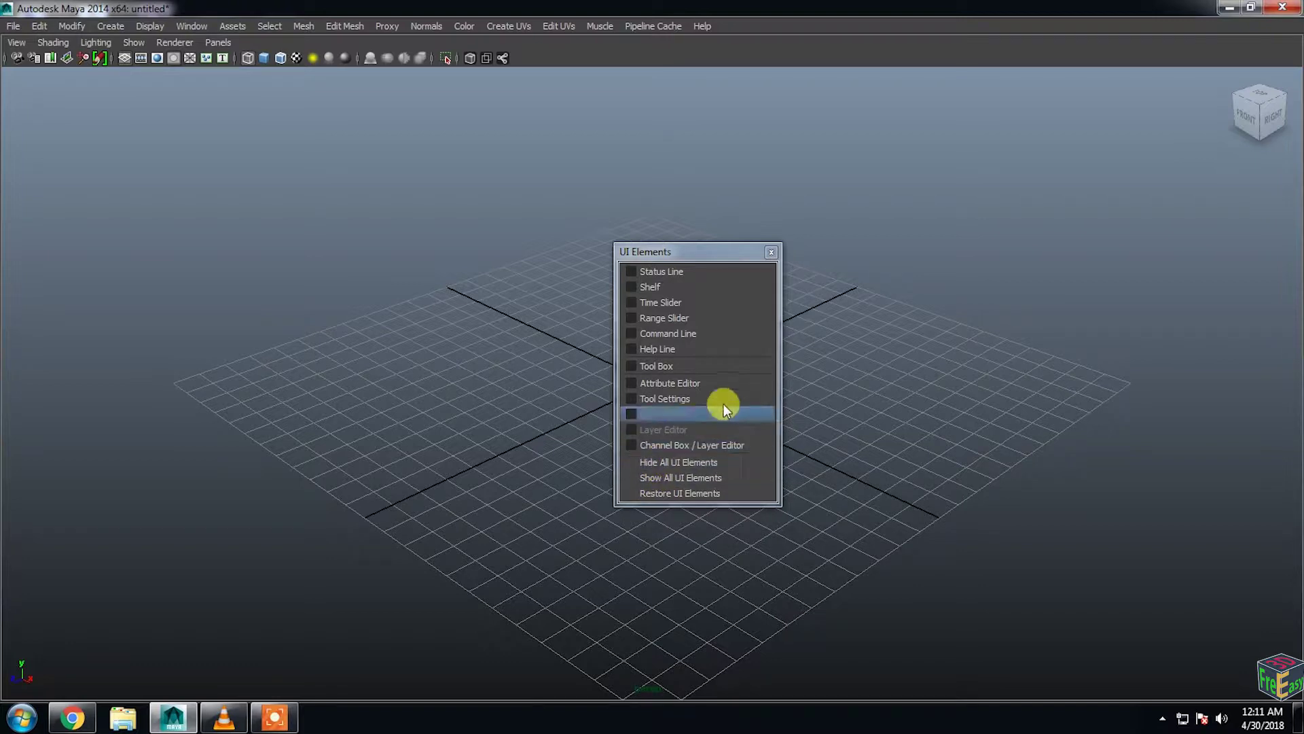
left_click(771, 254)
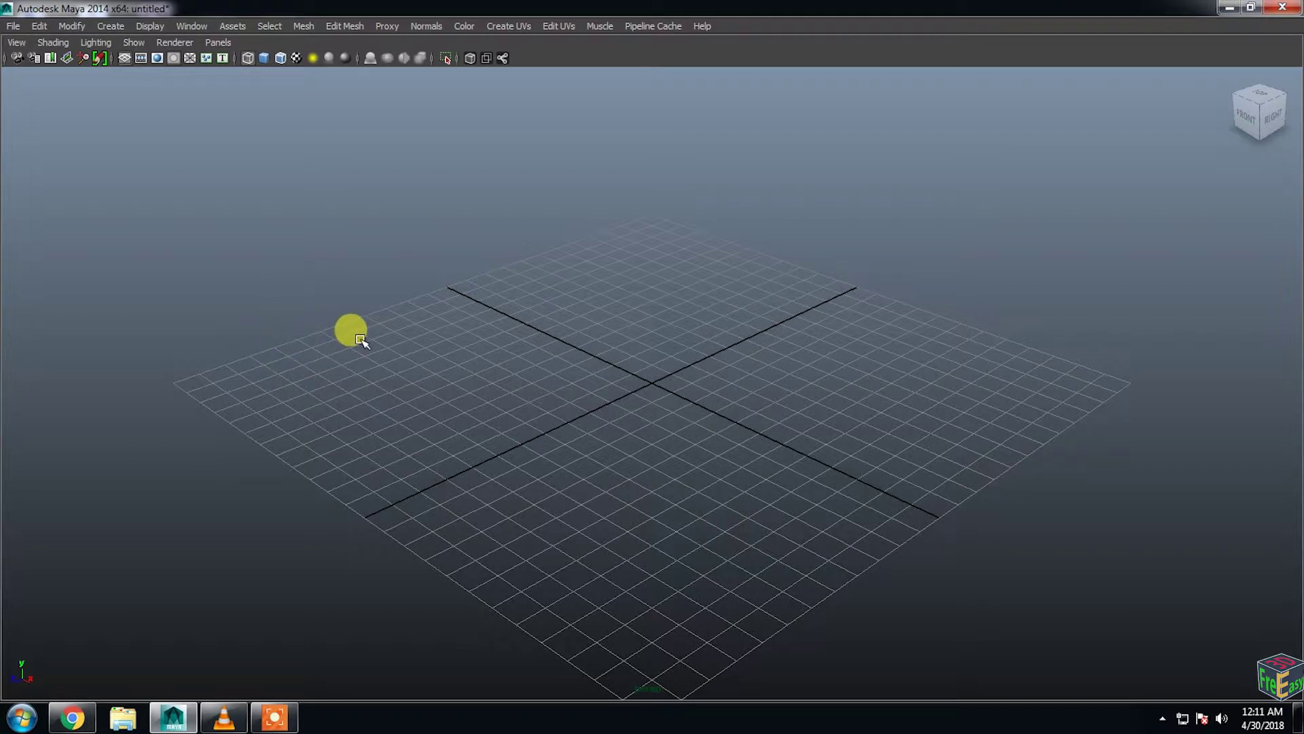
Turn on full screen view, switch to the four-view layout and return to the single perspective view
key("ctrl+space")
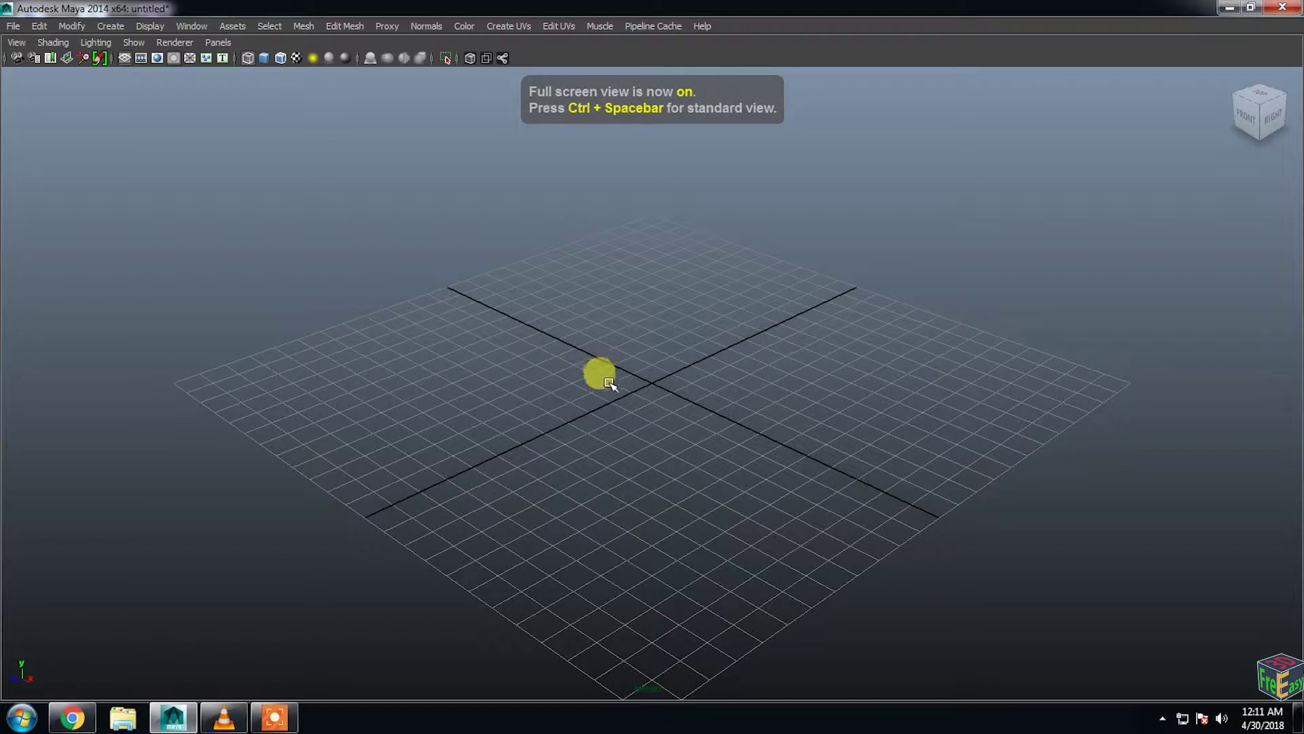
key("space")
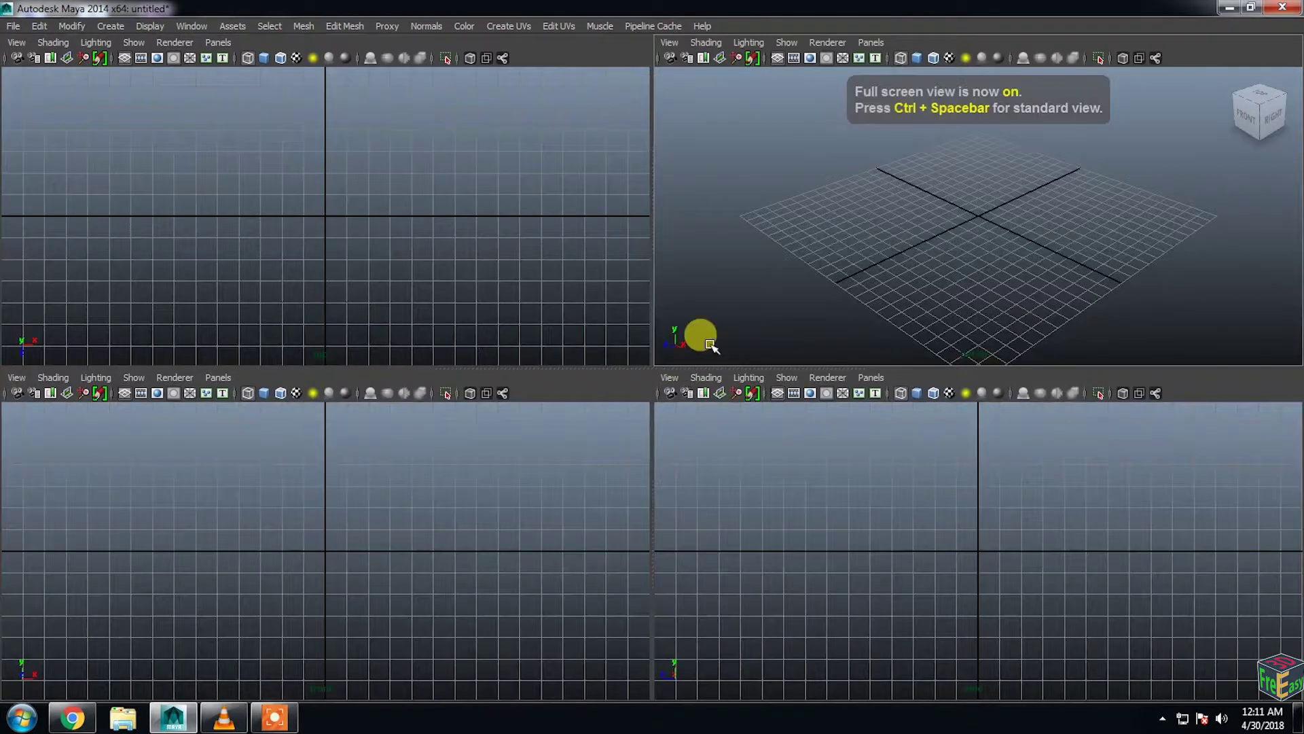
key("space")
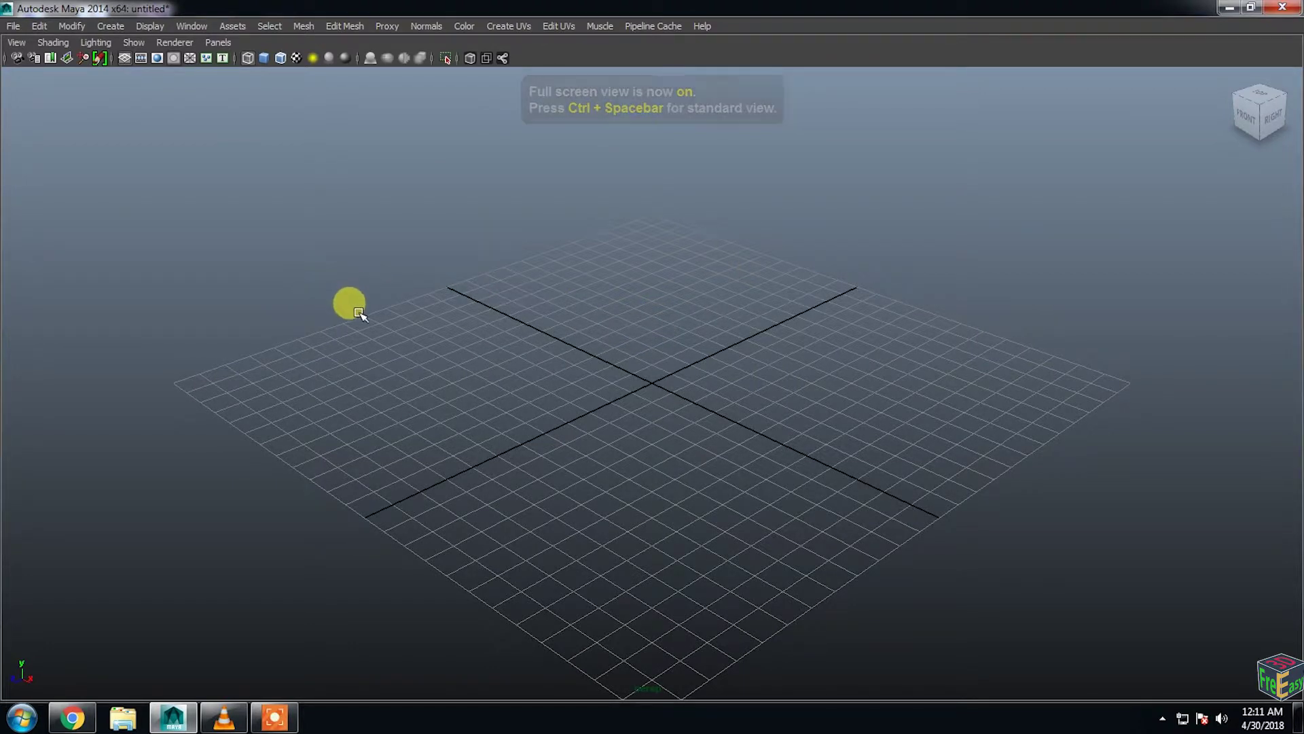
Bring up the hotbox and examine its marking menu of UI elements, including the Attributes options
key("space")
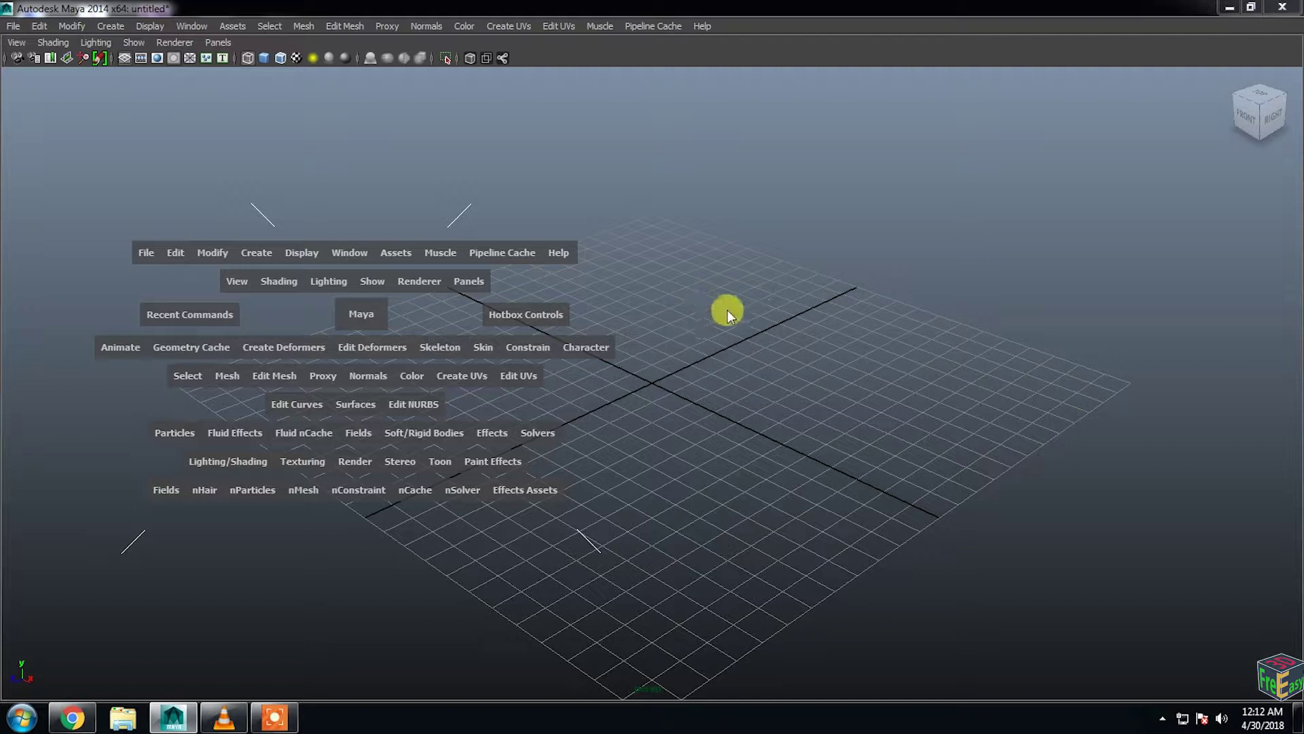
left_click(778, 304)
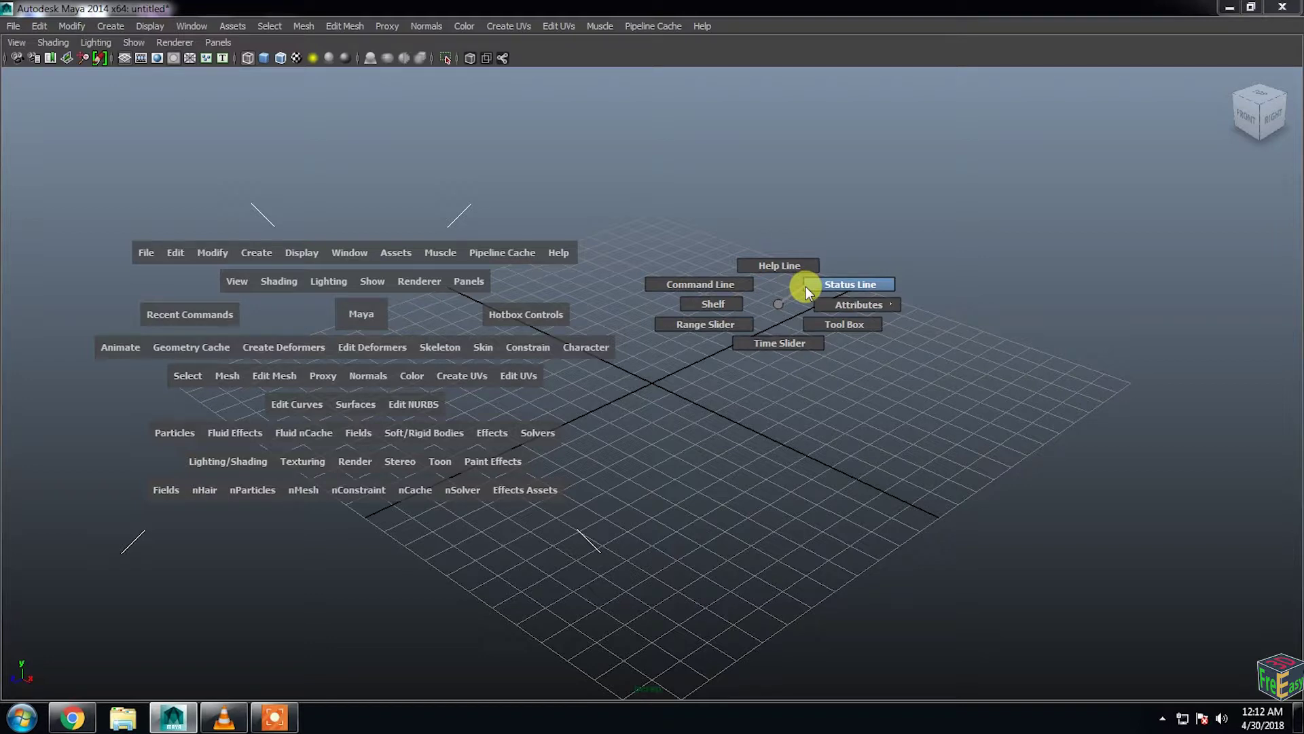
mouse_move(834, 307)
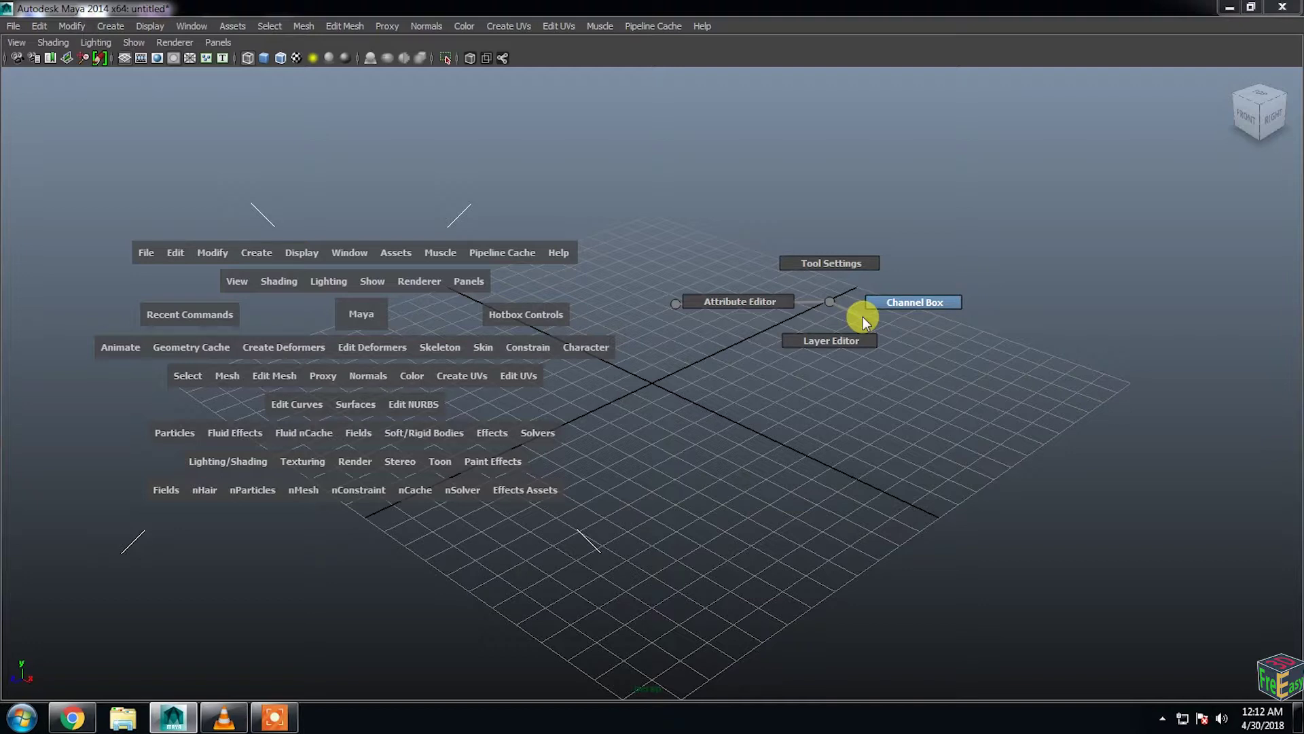
left_click(678, 307)
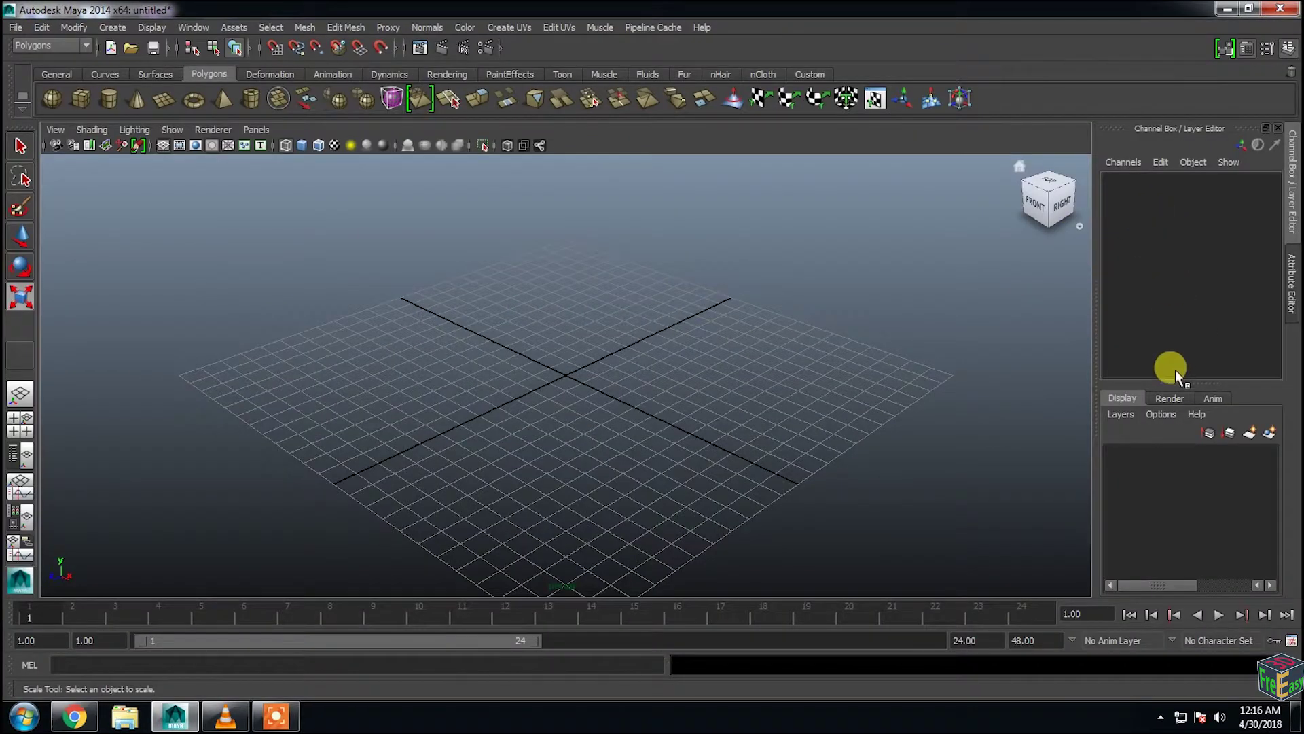
Enlarge the Layer Editor by shrinking the Channel Box above it, and switch briefly to the Attribute Editor and back
left_click_drag(1185, 384, 1213, 355)
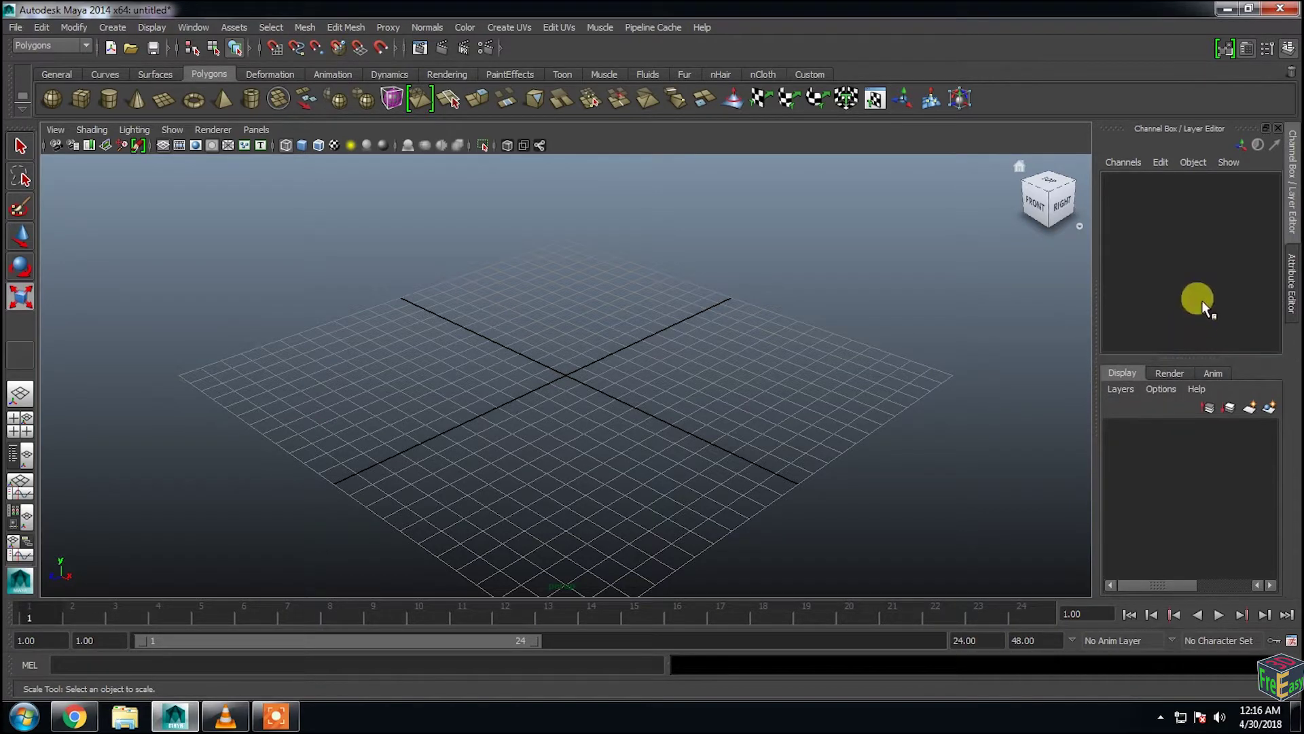
left_click(1294, 277)
left_click(1293, 243)
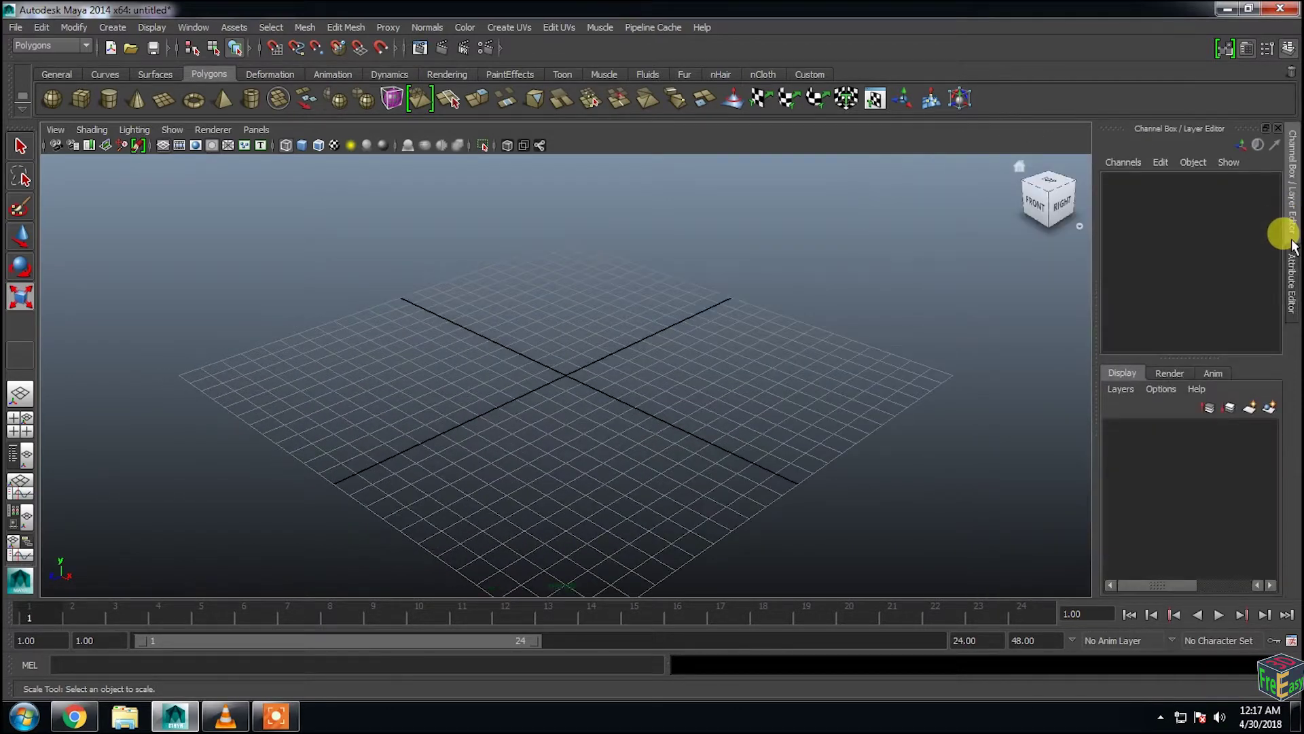
Display the Attribute Editor, detach it as a floating window and dock it between the Tool Box and the viewport
left_click(1295, 276)
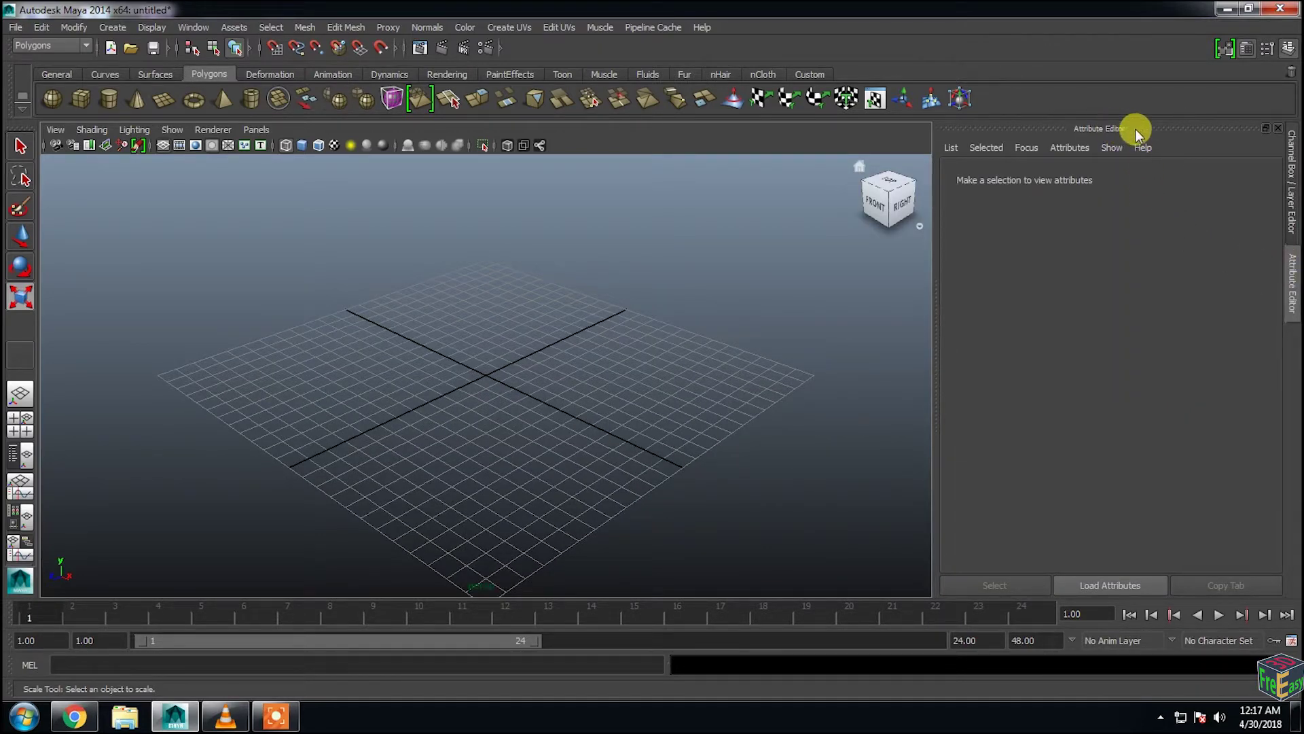
left_click_drag(1136, 129, 358, 197)
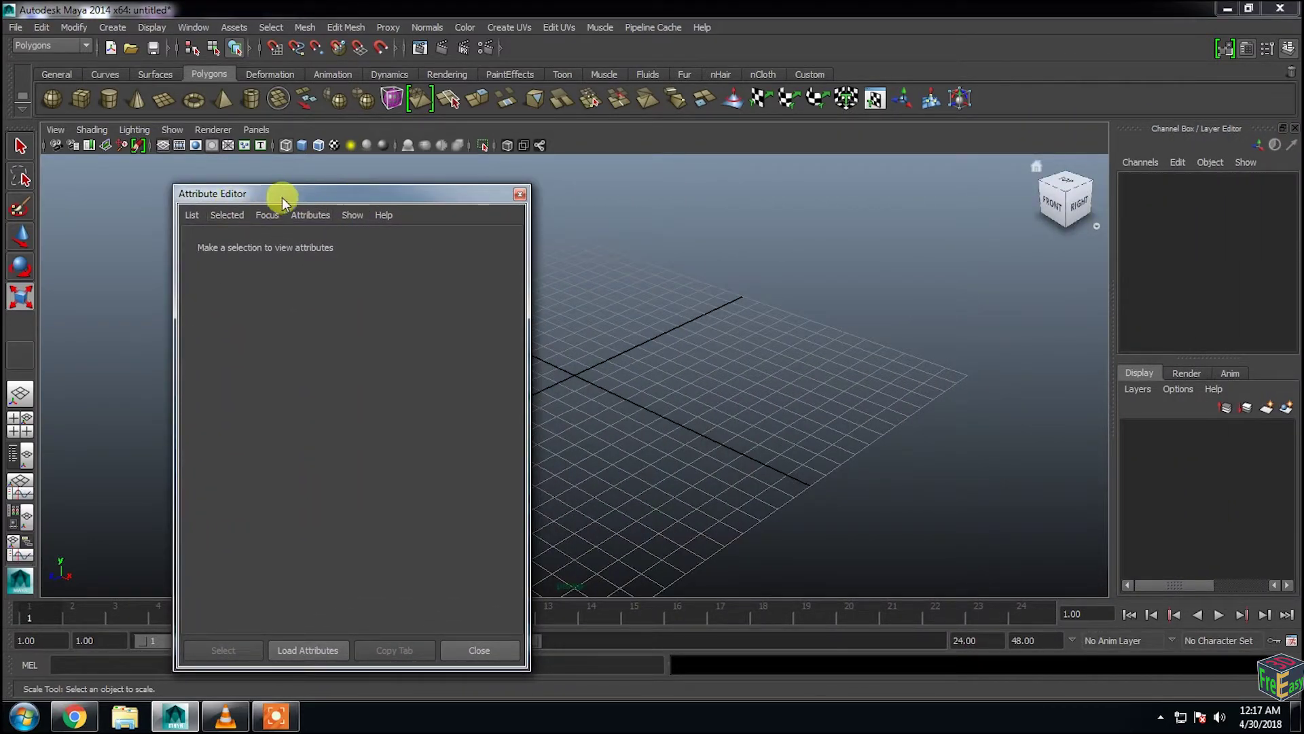
left_click_drag(236, 193, 84, 144)
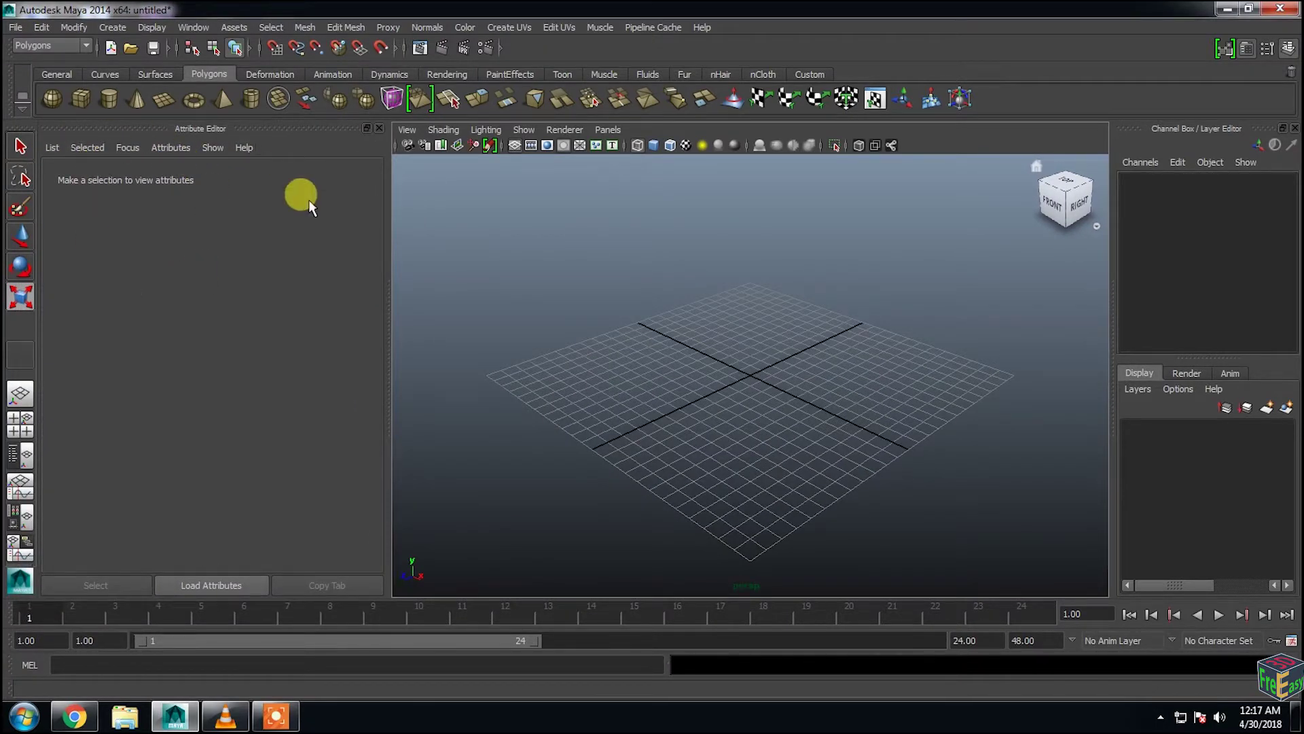